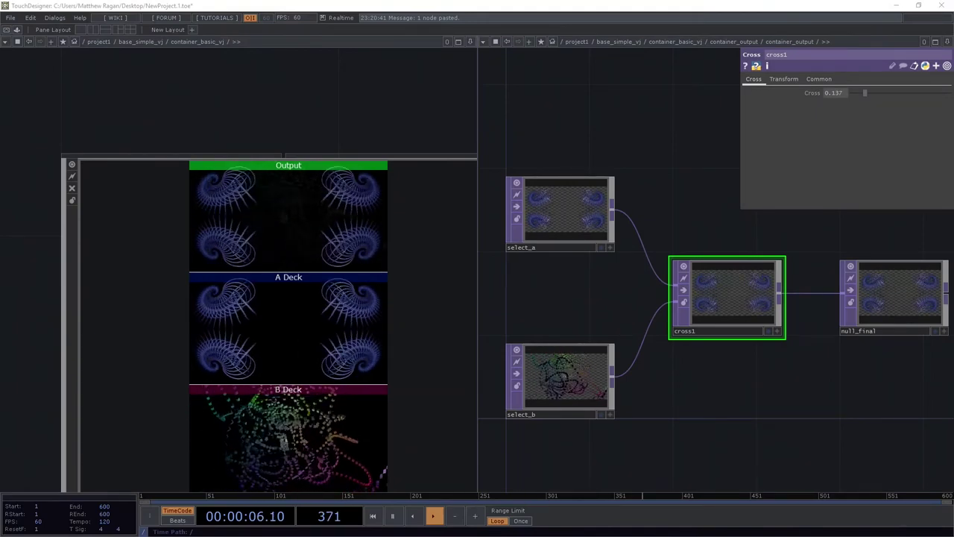
left_click_drag(616, 160, 570, 263)
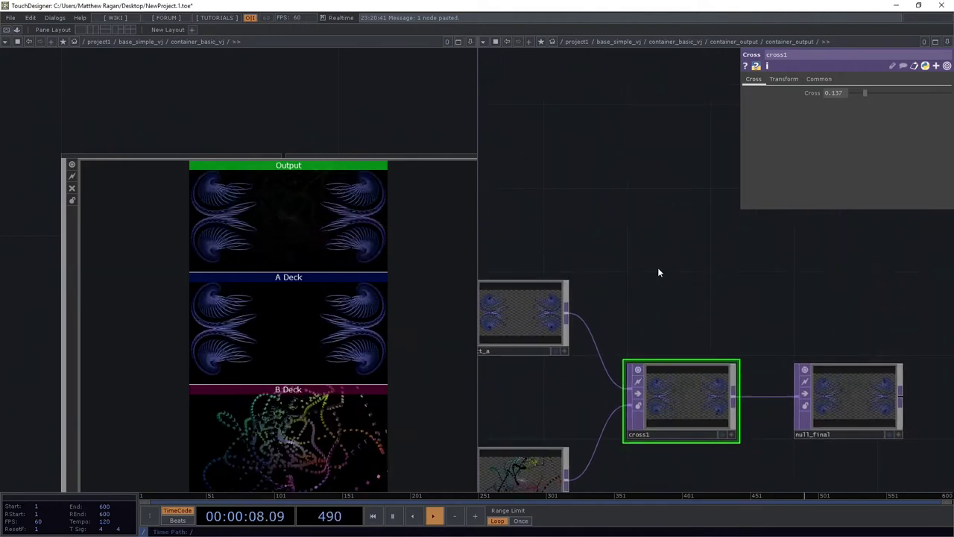
left_click_drag(330, 97, 310, 83)
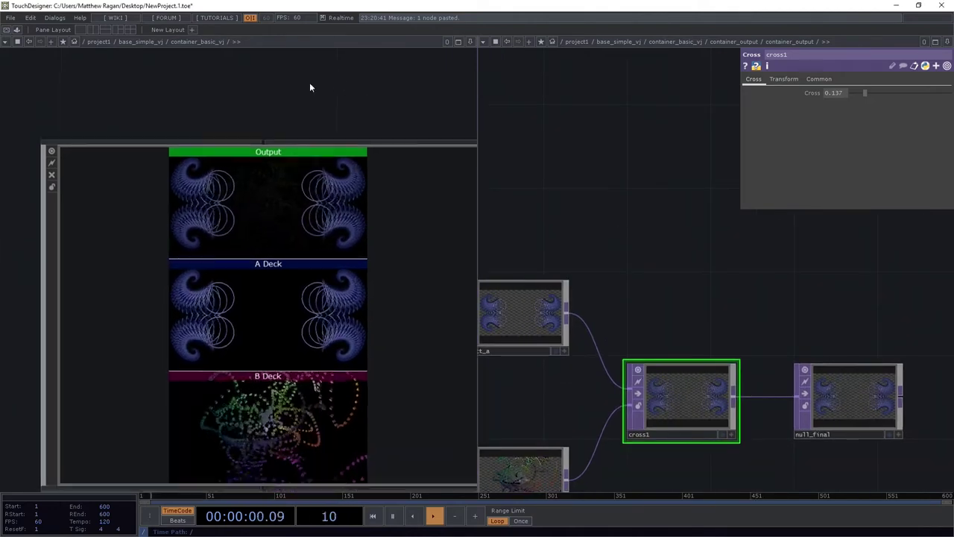
scroll(310, 88, "down", 3)
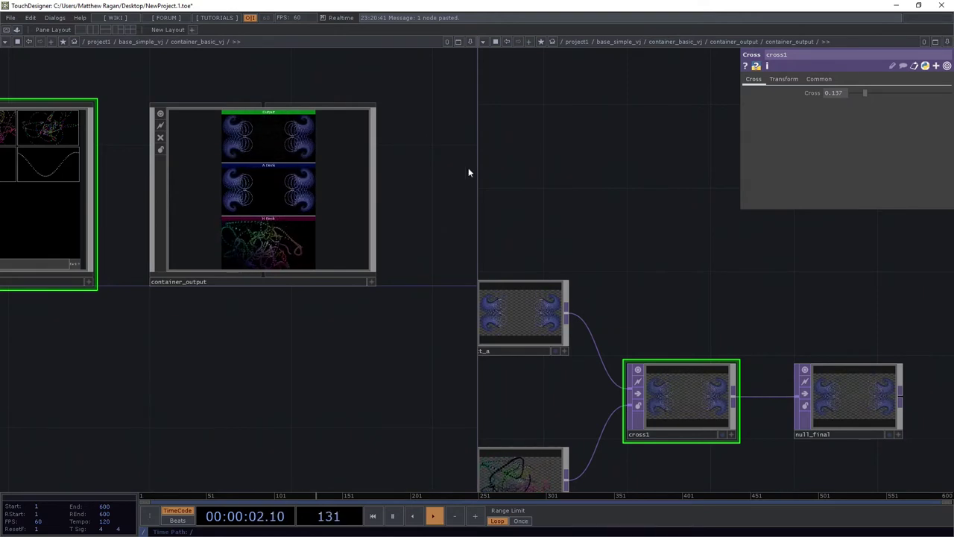
left_click_drag(563, 201, 653, 165)
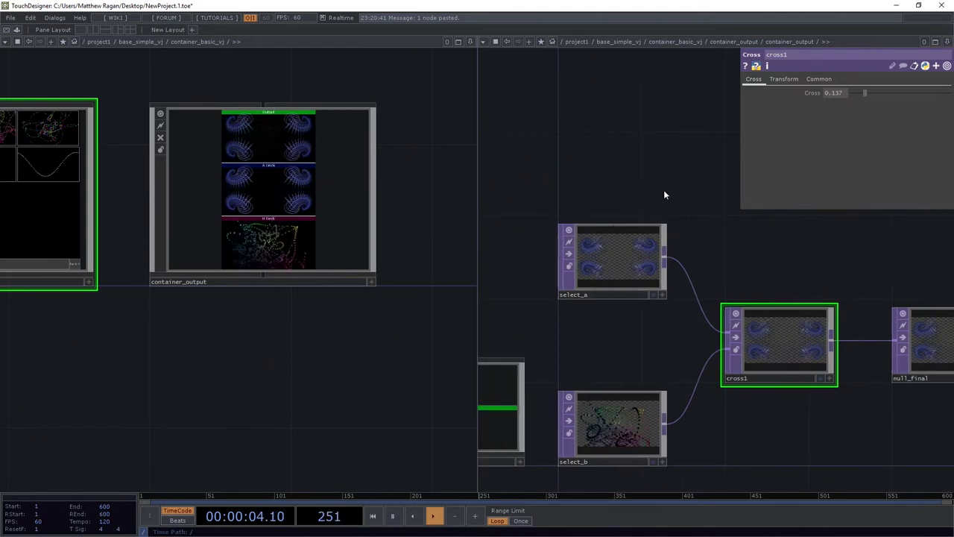
left_click_drag(253, 340, 380, 336)
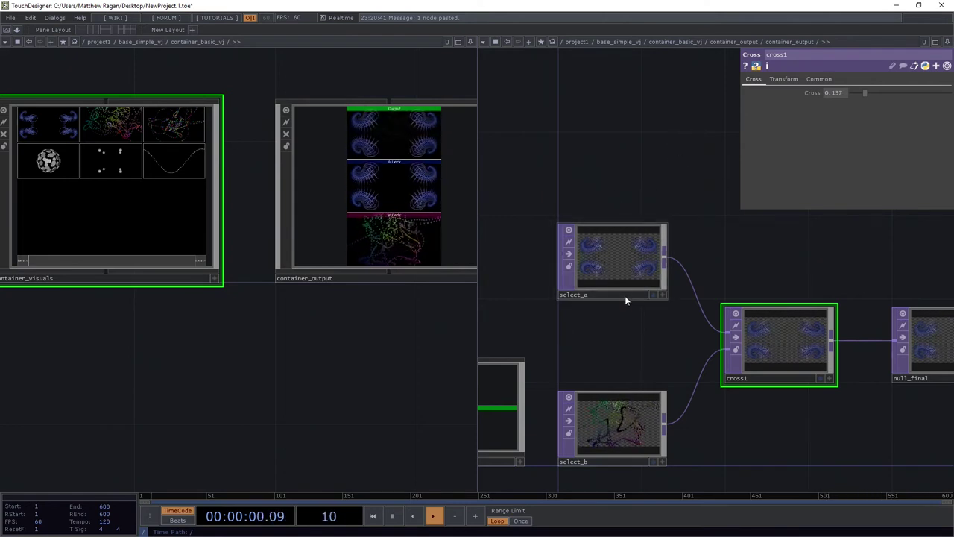
Step: Close the pane showing the cross1 network and enter container_deck_ctrl inside container_visuals in the remaining network
left_click(947, 42)
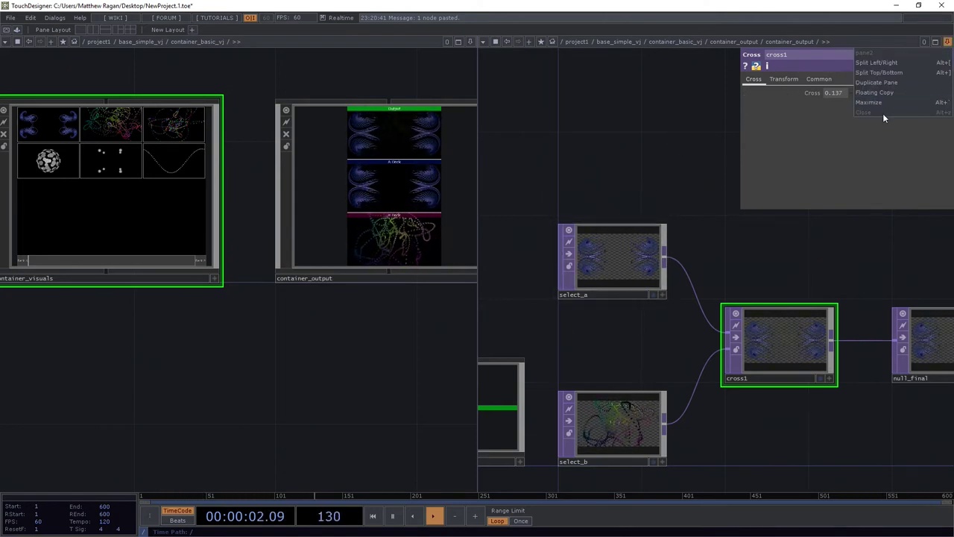
left_click(883, 114)
left_click_drag(521, 255, 804, 187)
scroll(421, 181, "up", 7)
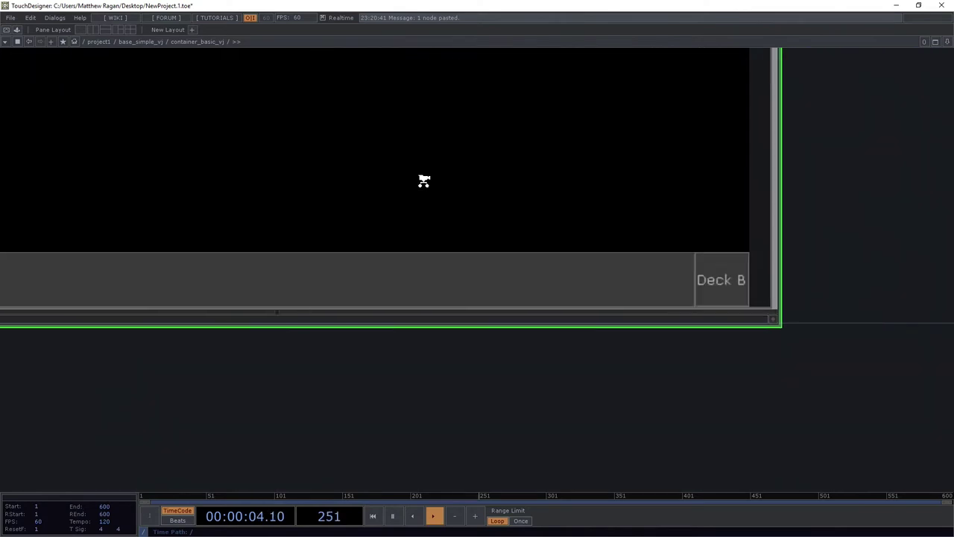
scroll(423, 181, "up", 4)
scroll(490, 405, "up", 8)
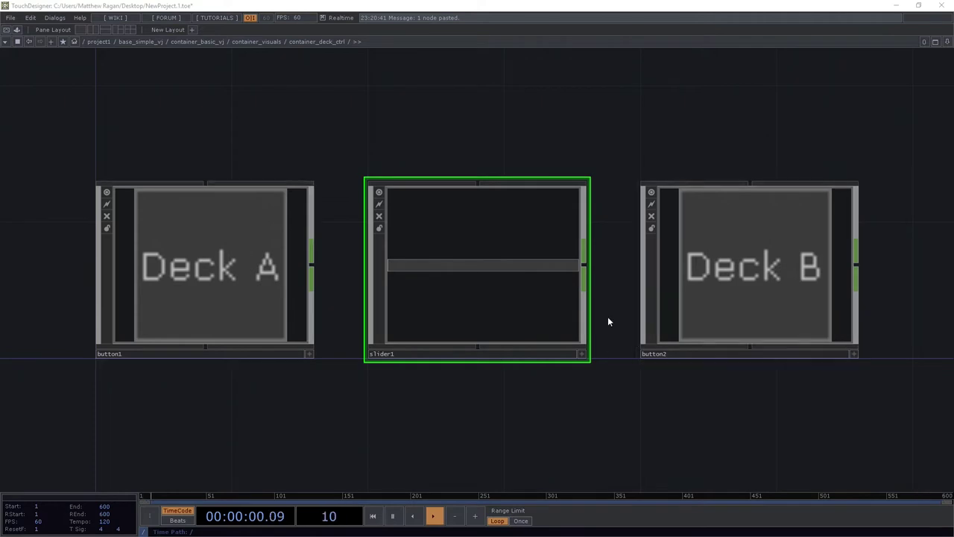
Step: Add a Constant CHOP to the container_deck_ctrl network, above the Deck A button
left_click_drag(452, 172, 499, 288)
scroll(499, 287, "down", 3)
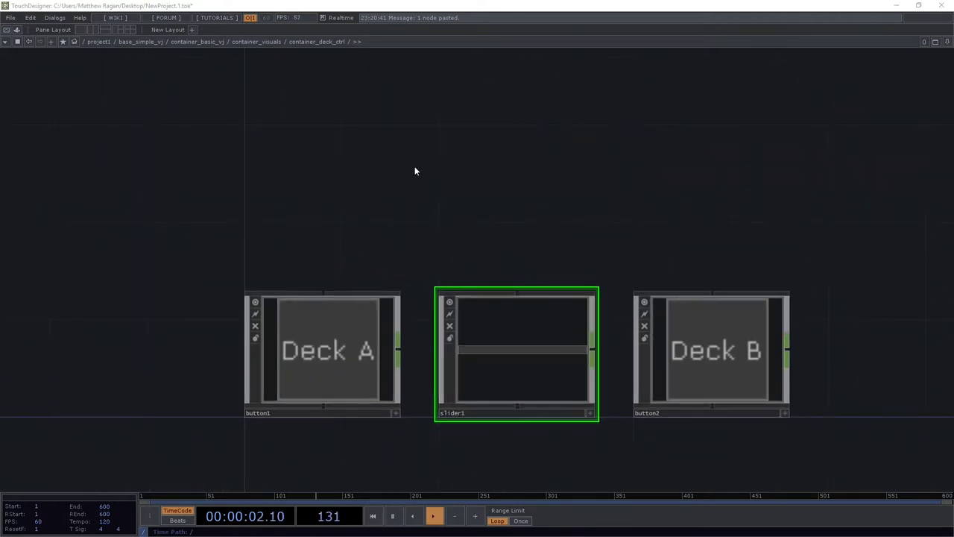
key("Tab")
left_click(386, 230)
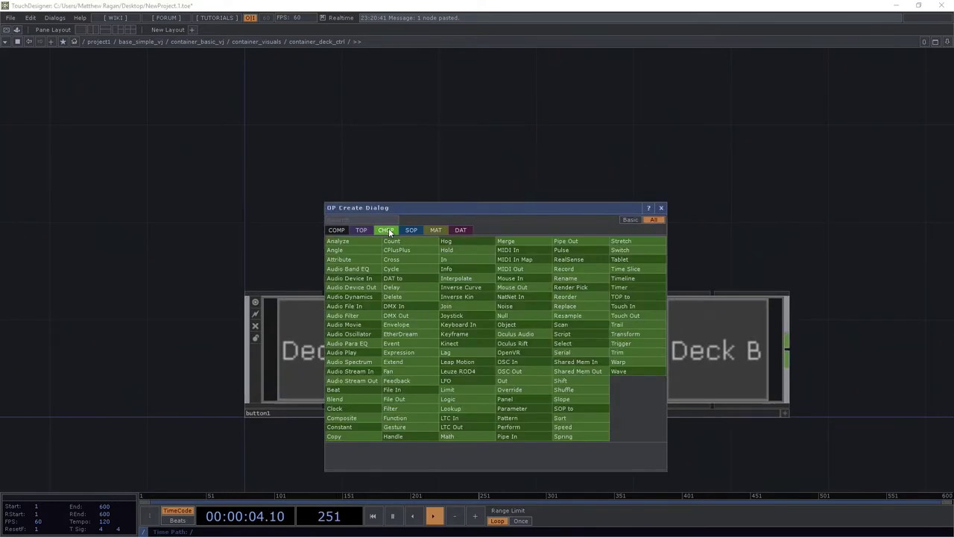
type("con")
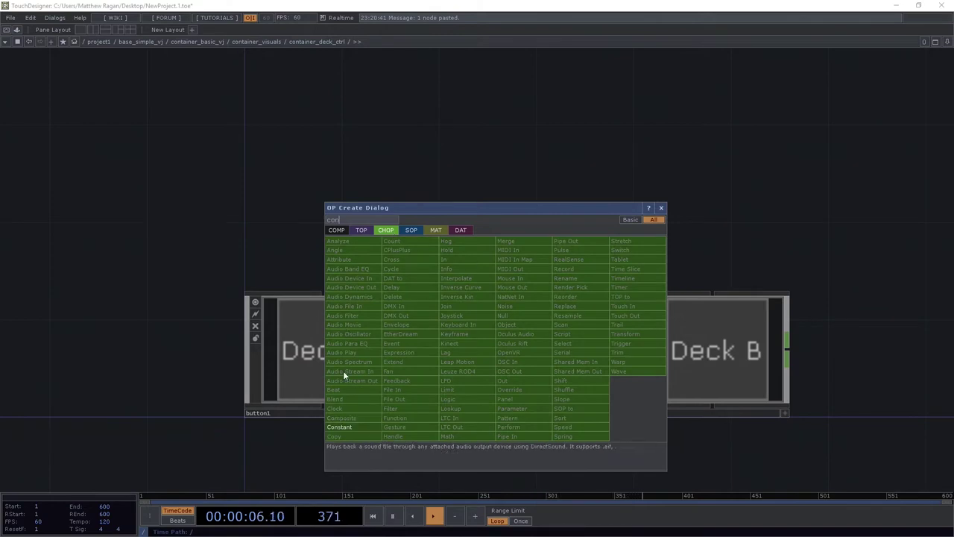
left_click(339, 427)
left_click(316, 141)
key("h")
left_click_drag(237, 215, 225, 158)
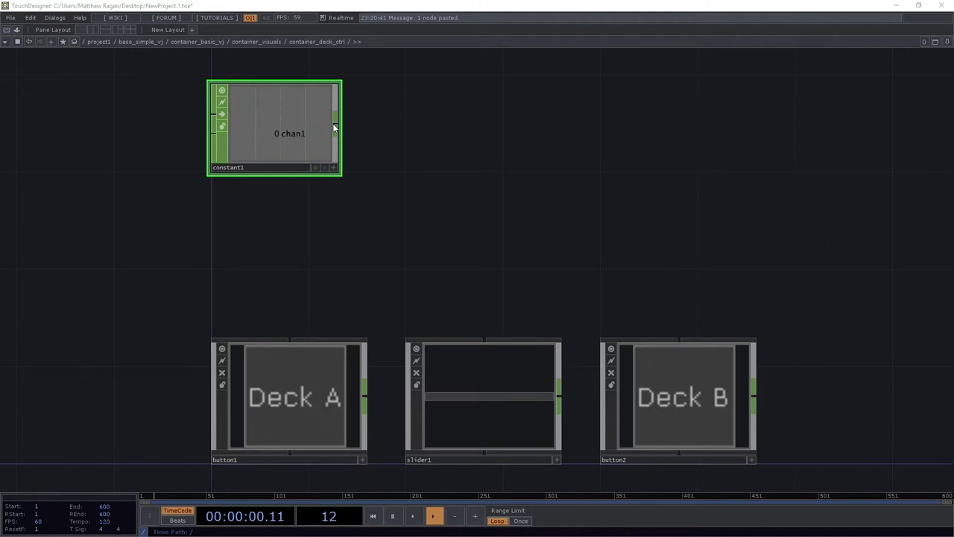
Step: Try to add a Speed CHOP beside constant1 and connect constant1 to its input
left_click_drag(336, 123, 547, 178)
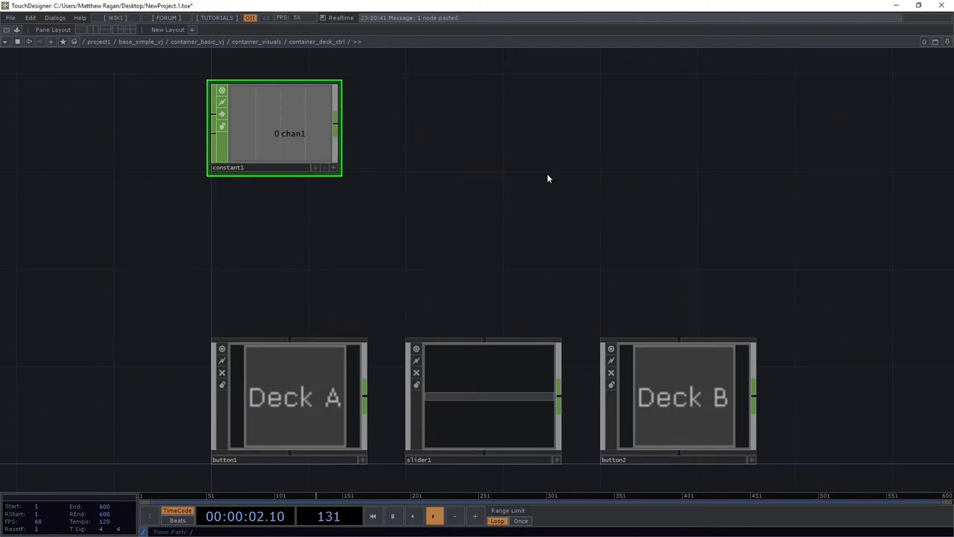
key("Tab")
type("spe")
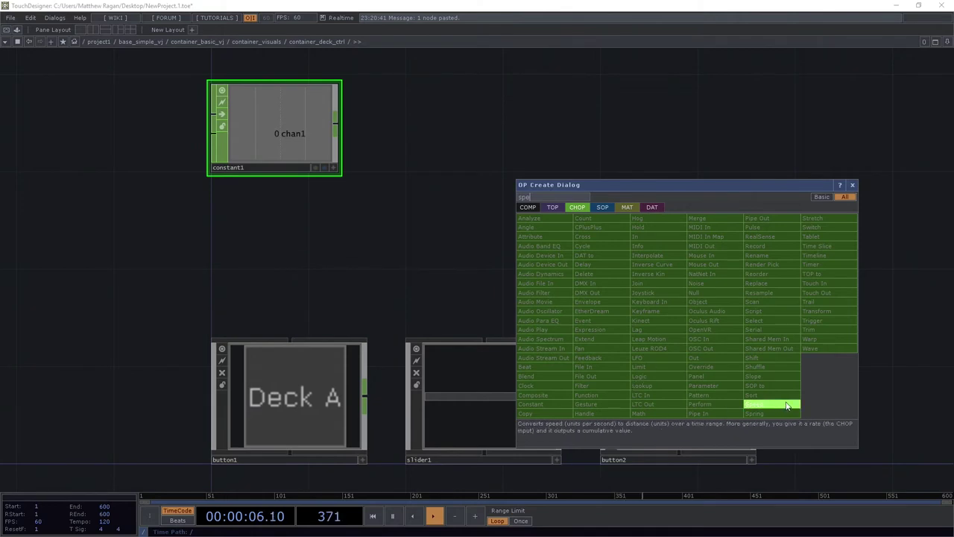
left_click(754, 404)
left_click(521, 140)
left_click_drag(521, 152, 463, 146)
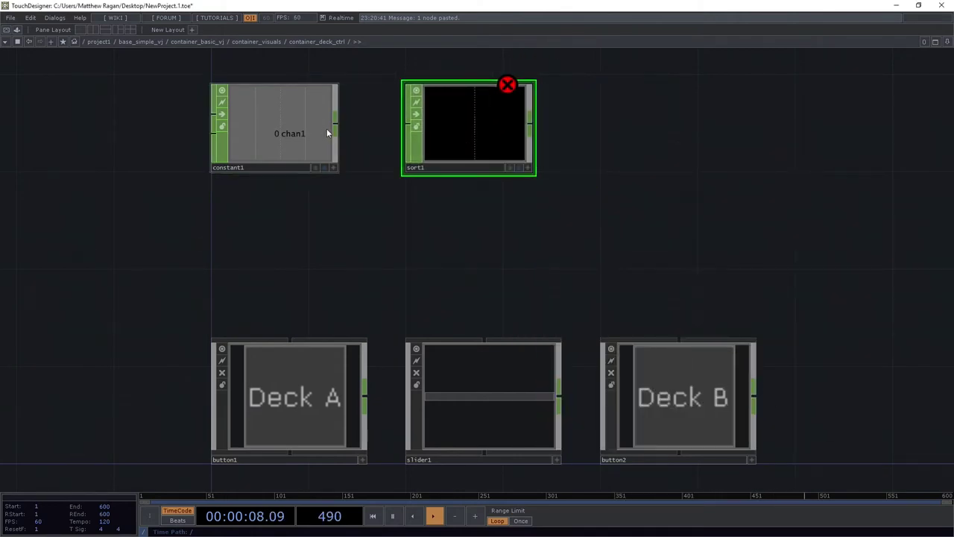
left_click_drag(335, 126, 407, 115)
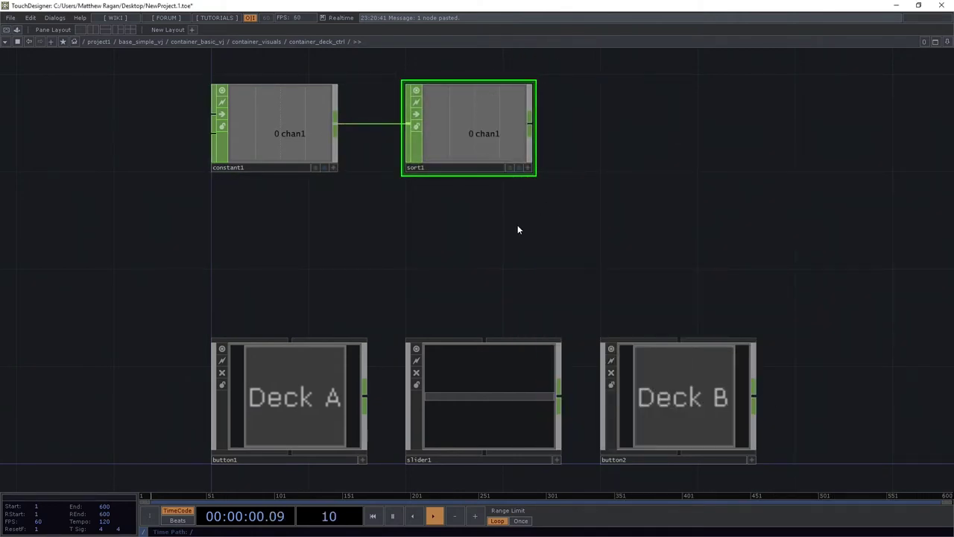
Step: Add a Null CHOP wired to the output of sort1, above the Deck B button
left_click_drag(548, 250, 530, 261)
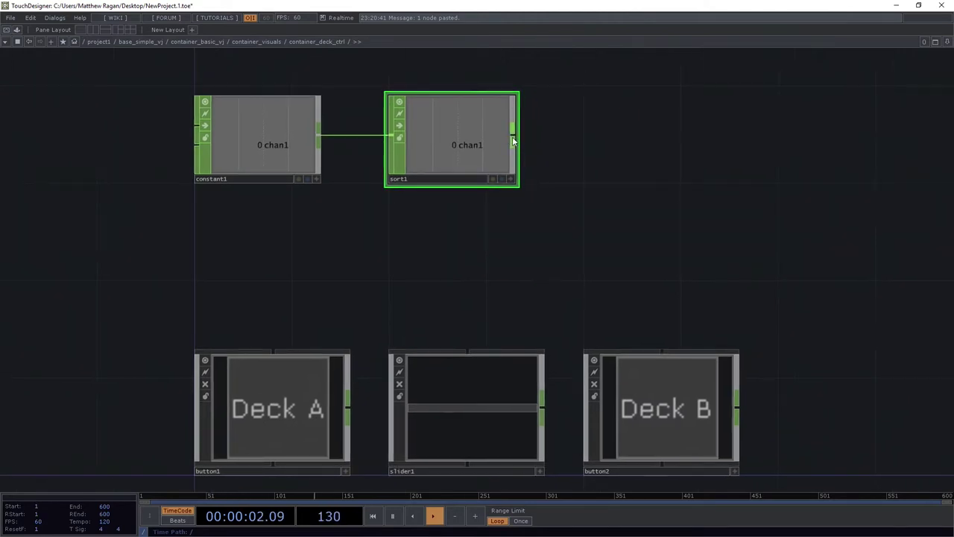
right_click(513, 141)
left_click_drag(513, 135, 813, 273)
type("null")
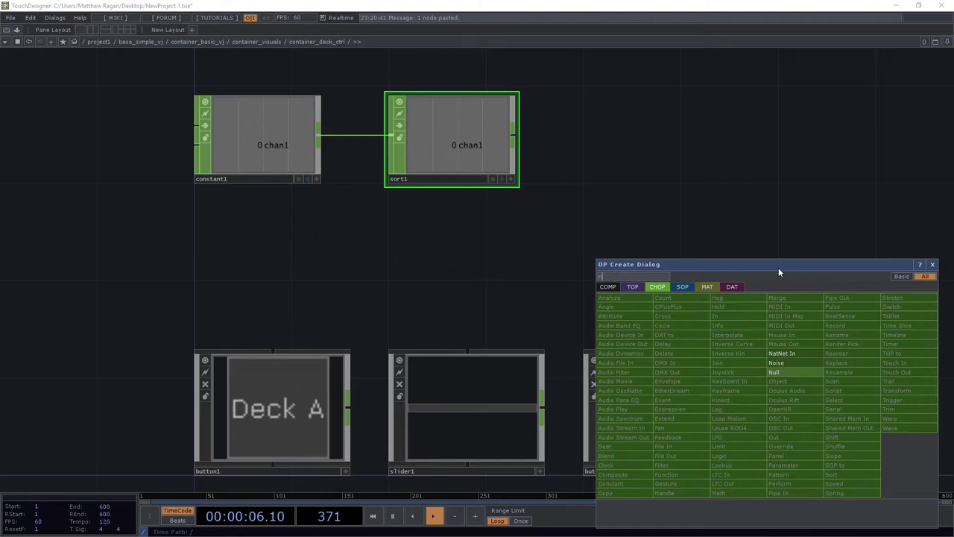
key("Return")
left_click(659, 140)
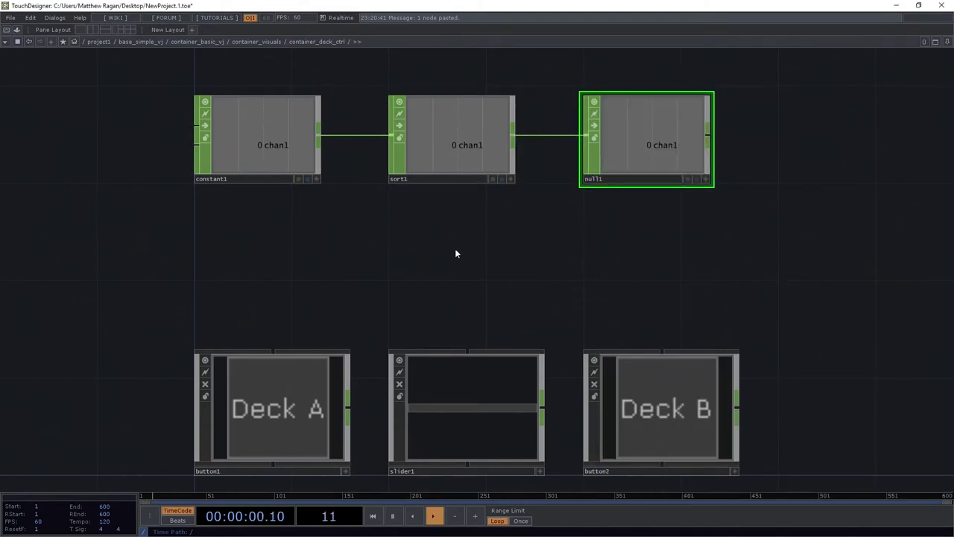
Step: Delete sort1 and disconnect constant1 from null1
left_click_drag(489, 240, 478, 284)
left_click_drag(392, 143, 394, 145)
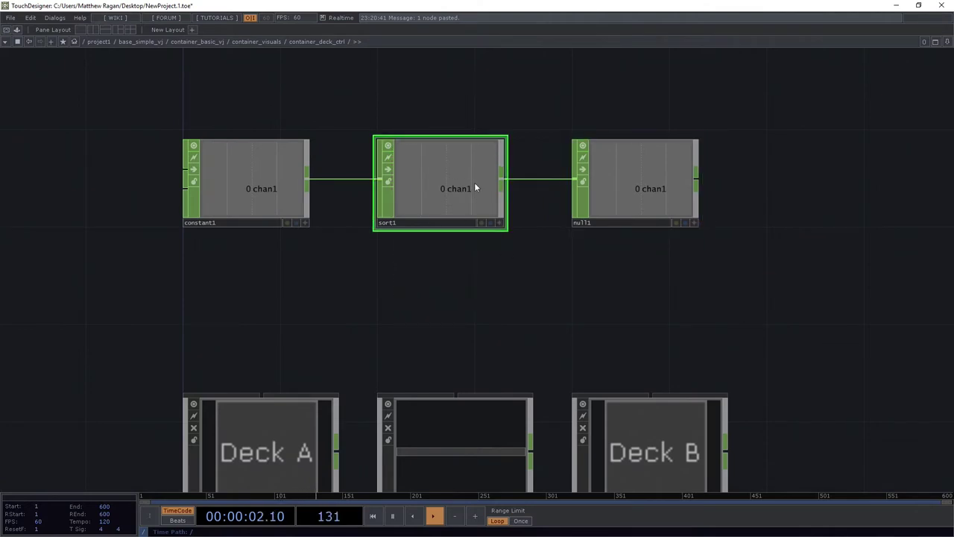
key("Delete")
right_click(440, 177)
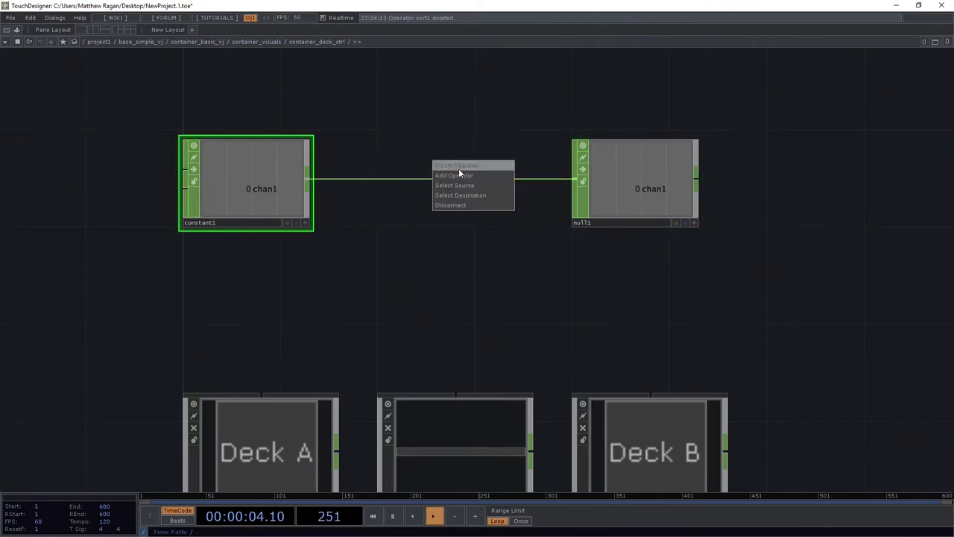
key("Escape")
left_click(459, 173)
Step: Add a Speed CHOP between constant1 and null1
left_click(667, 326)
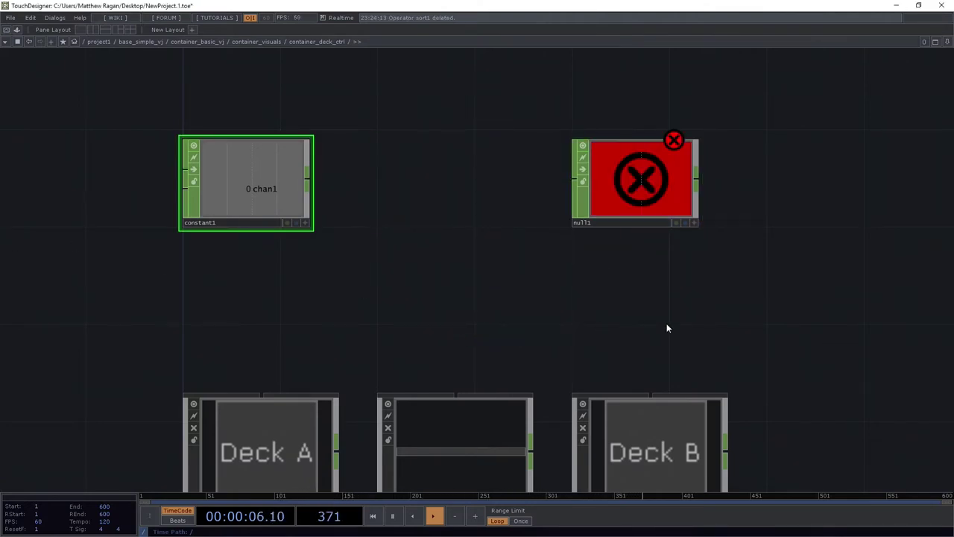
type("spee")
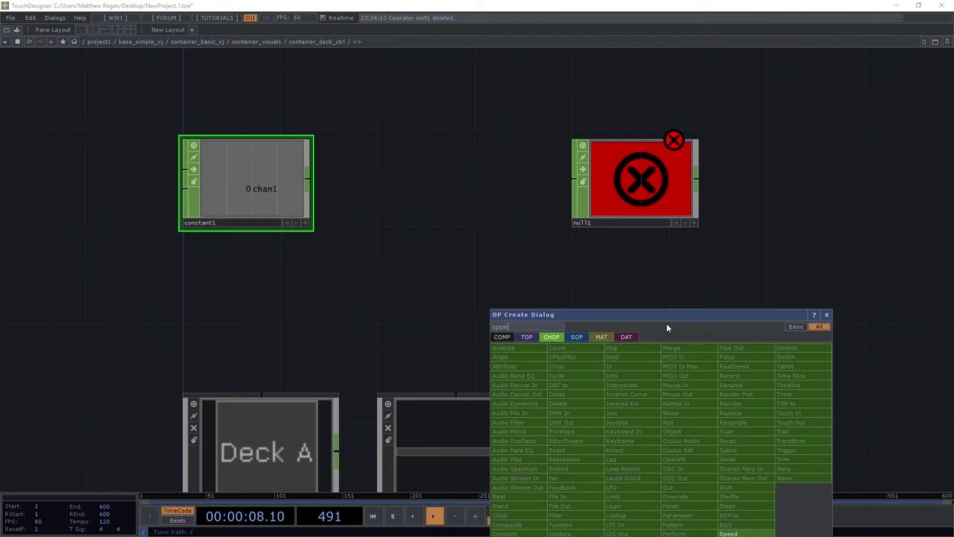
key("Return")
left_click(484, 232)
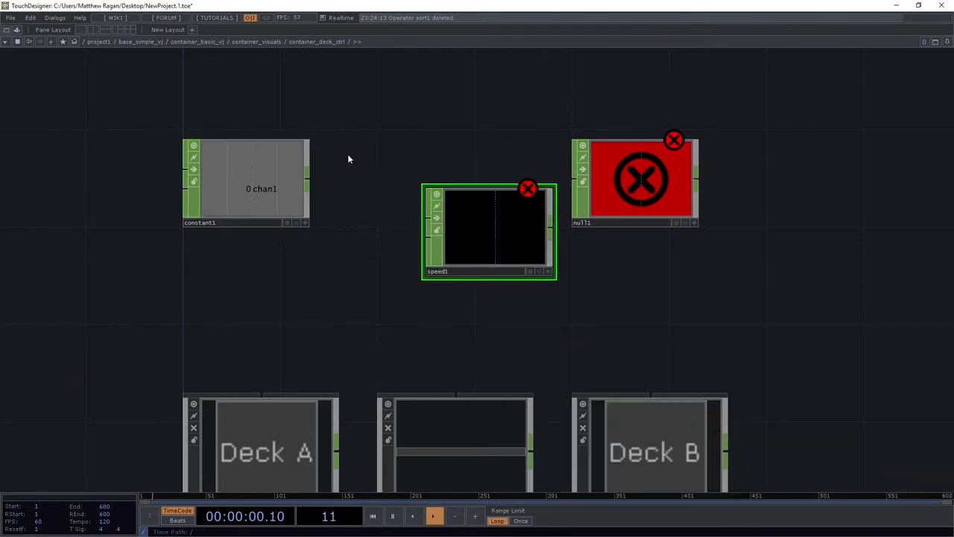
Step: Wire constant1 into speed1's first input and speed1 into null1, and align speed1 in the row between them
left_click(308, 179)
left_click(428, 217)
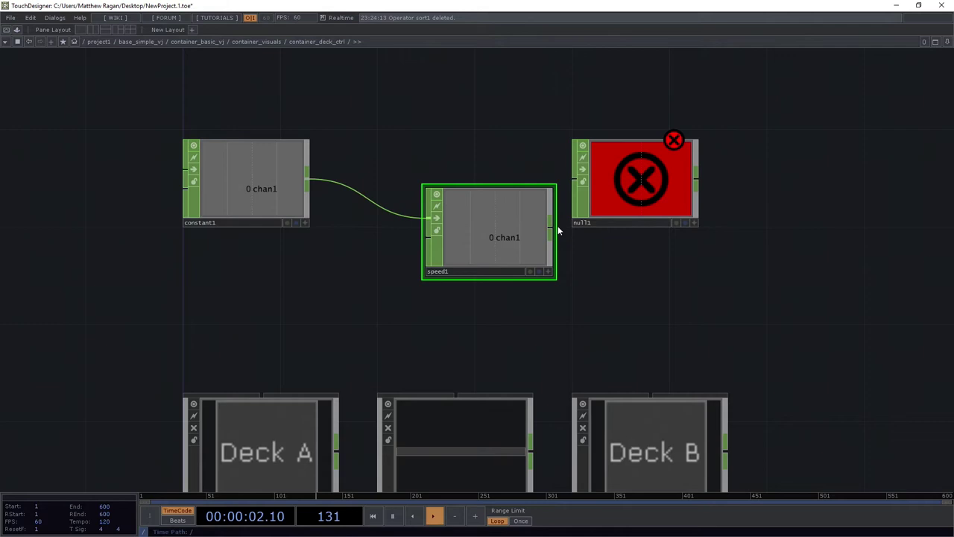
left_click(552, 223)
left_click(577, 180)
left_click_drag(485, 258, 436, 209)
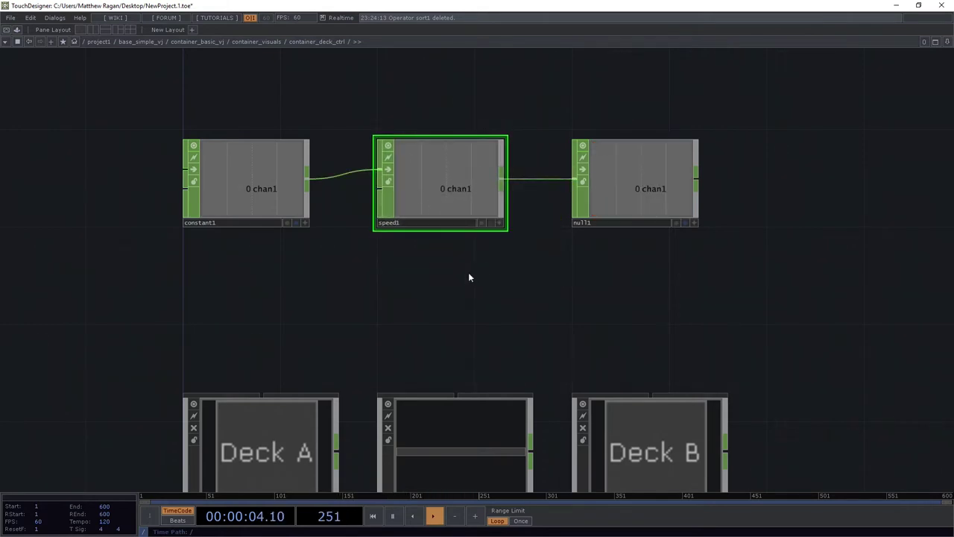
Step: Open the parameters of constant1 and set its chan1 value to 1
left_click(271, 179)
key("p")
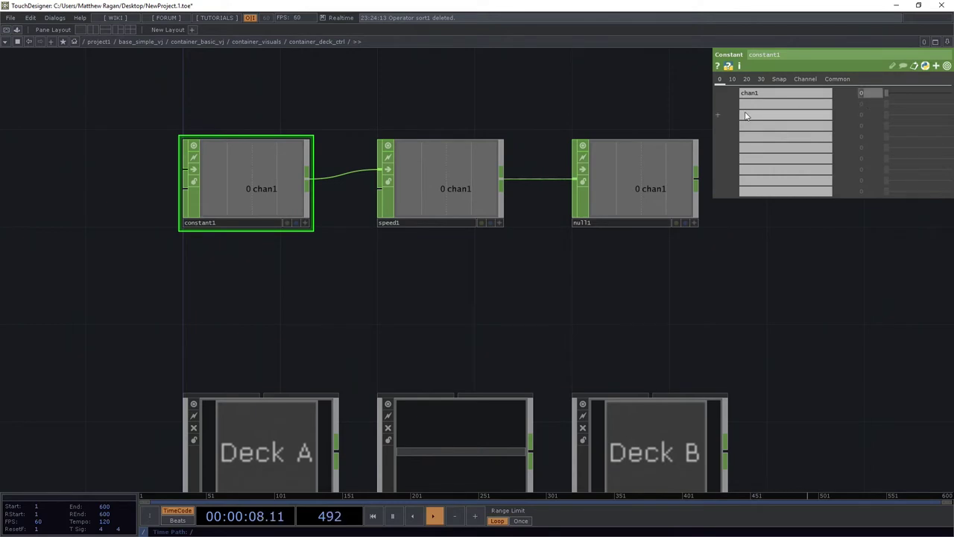
type("1")
key("Return")
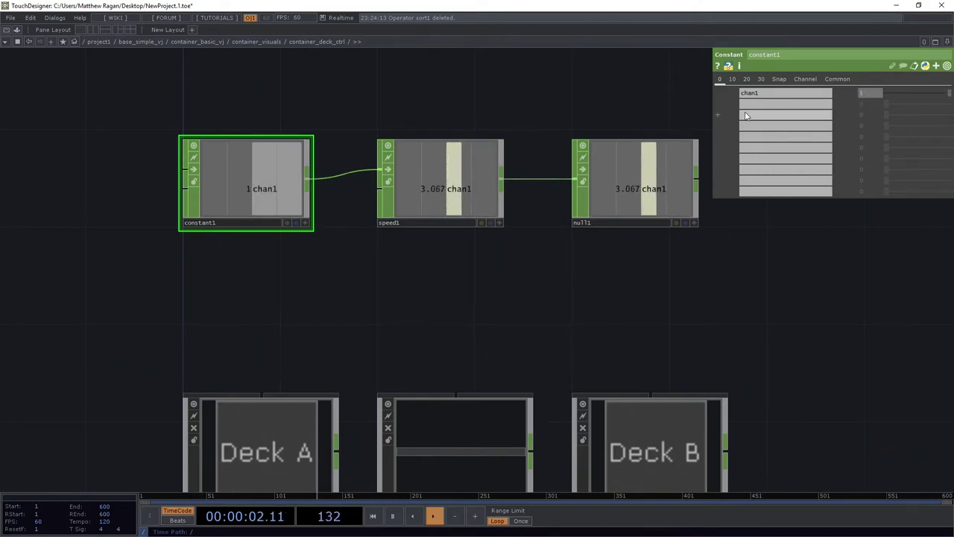
Step: Set the Limit Type of speed1 to Clamp
left_click(440, 147)
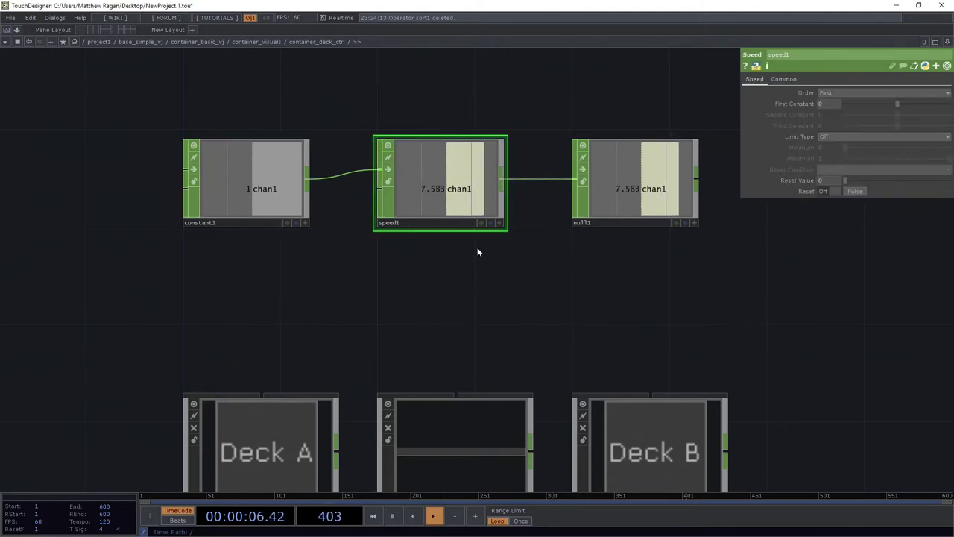
left_click(827, 136)
left_click(835, 156)
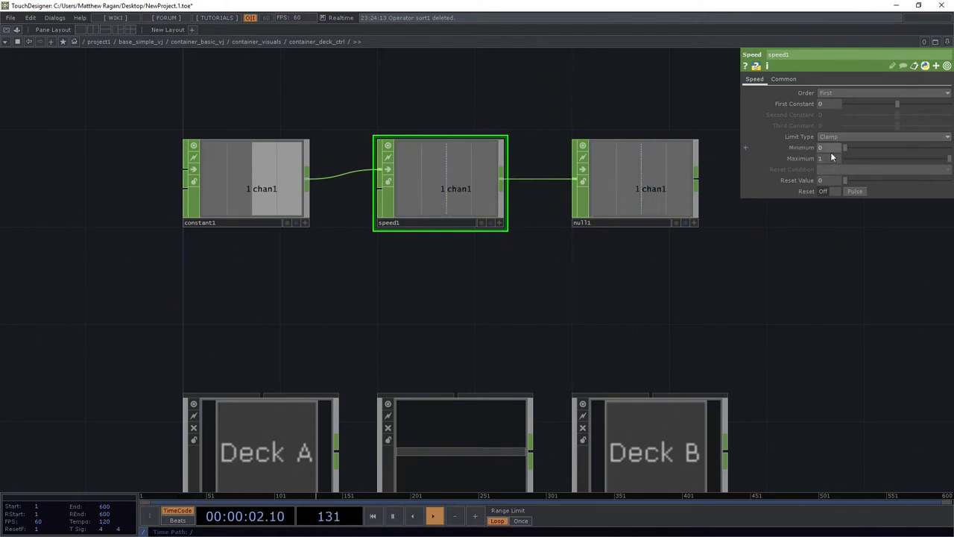
Step: Set constant1's chan1 value to 0.5, try it at -0.5, and return it to 0.5
left_click(283, 158)
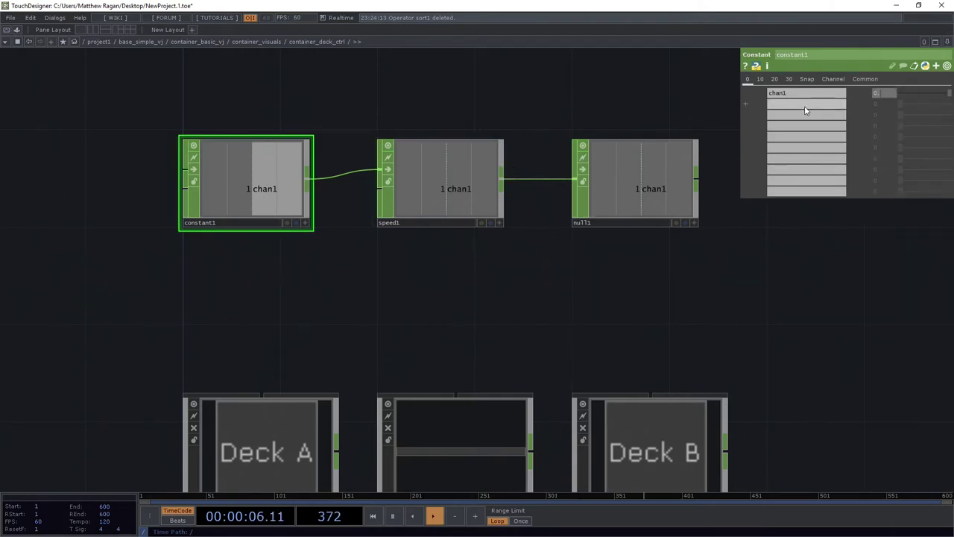
type("5")
key("Return")
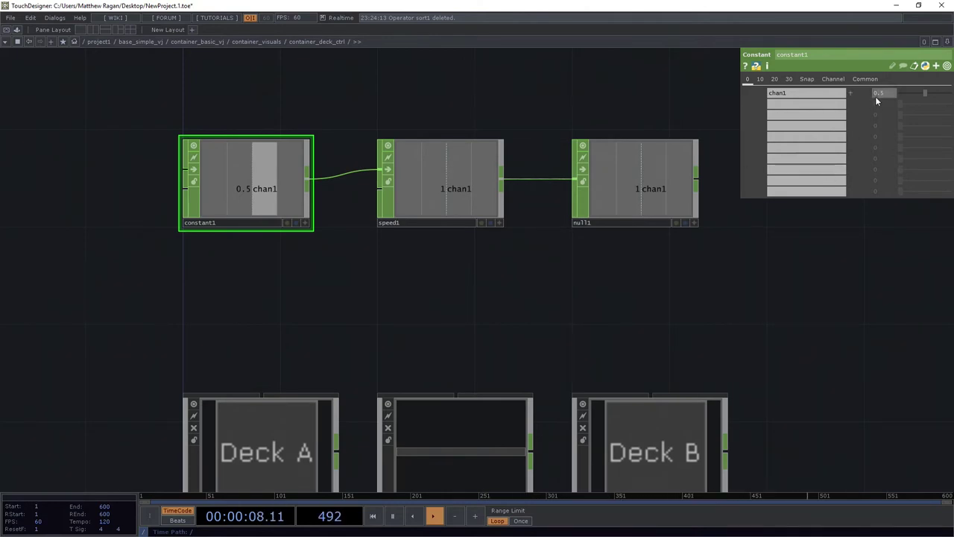
key("Return")
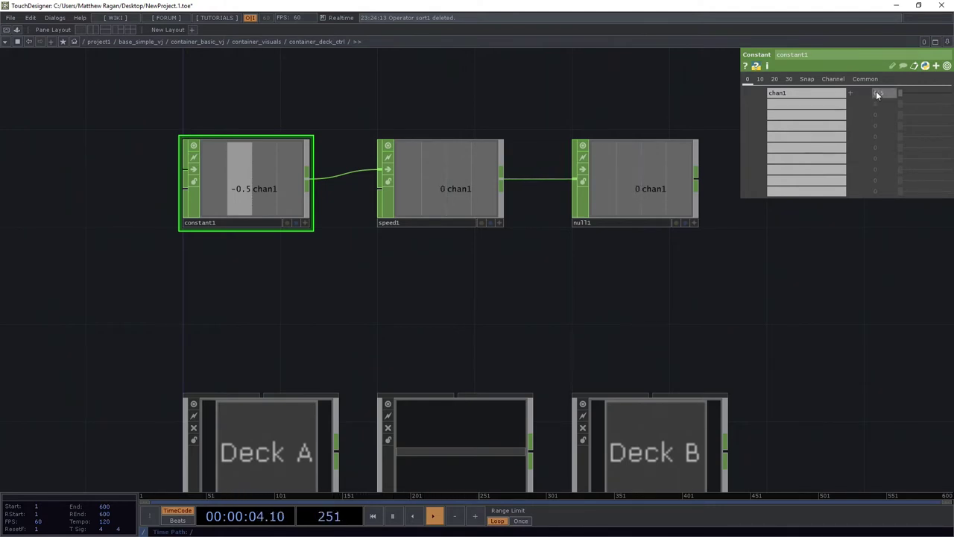
key("Return")
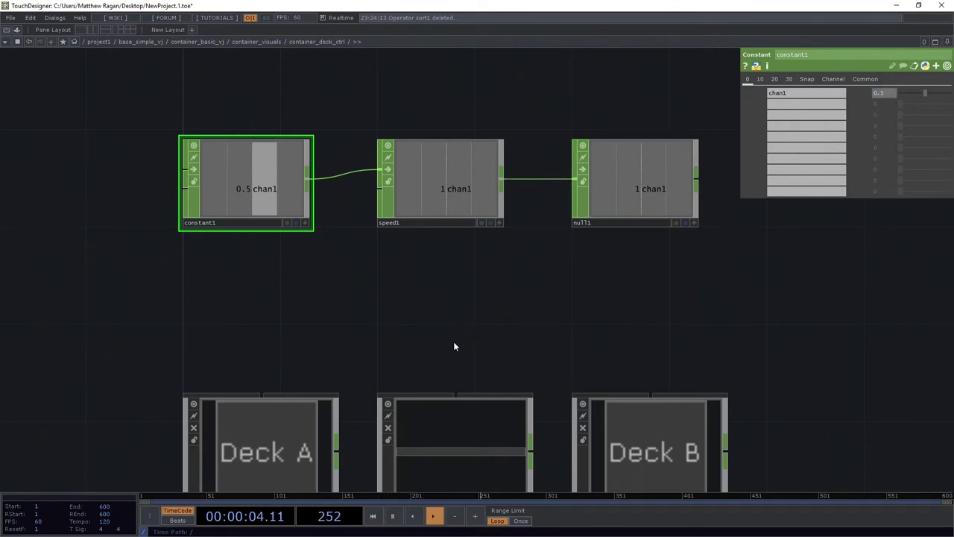
left_click_drag(450, 304, 442, 233)
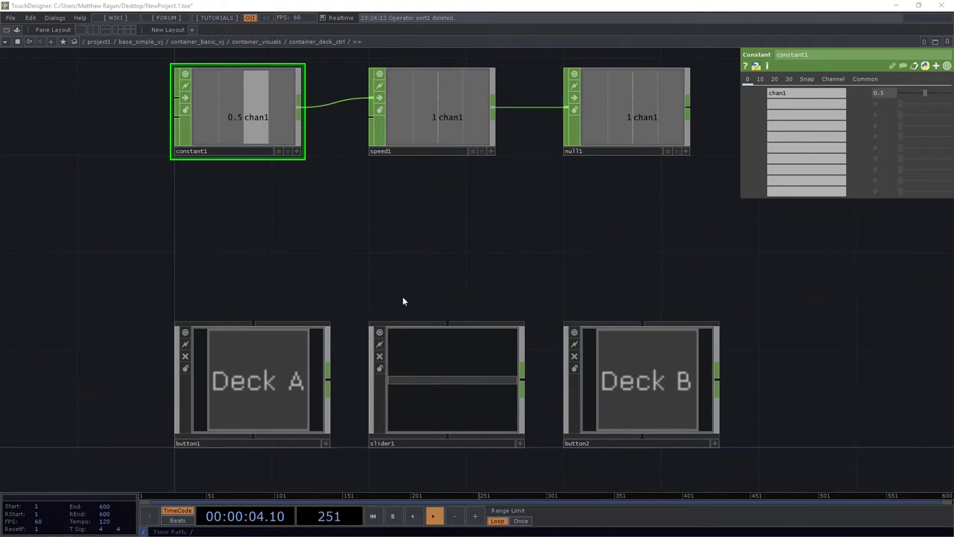
Step: Create a Panel Execute DAT and place it directly below the Deck A button
left_click_drag(389, 278, 365, 164)
key("Tab")
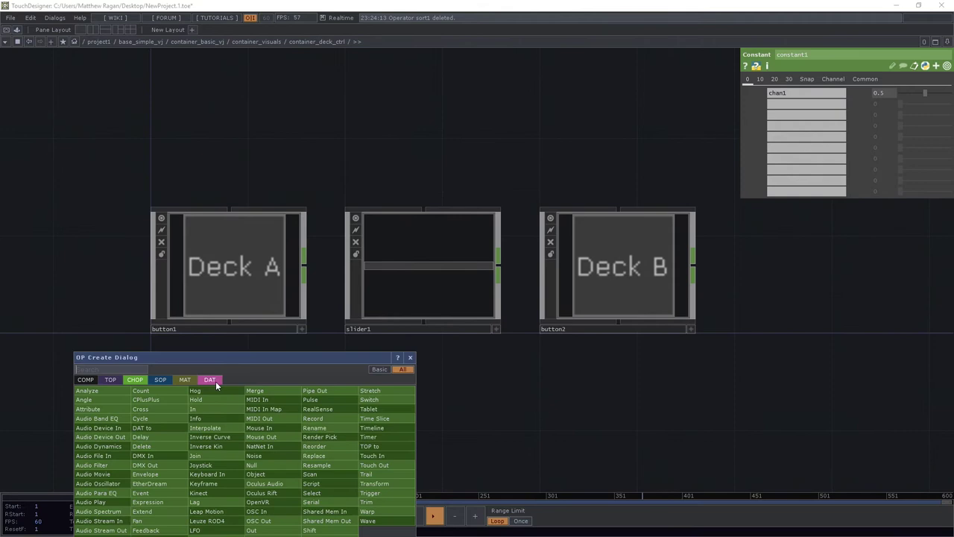
left_click(215, 381)
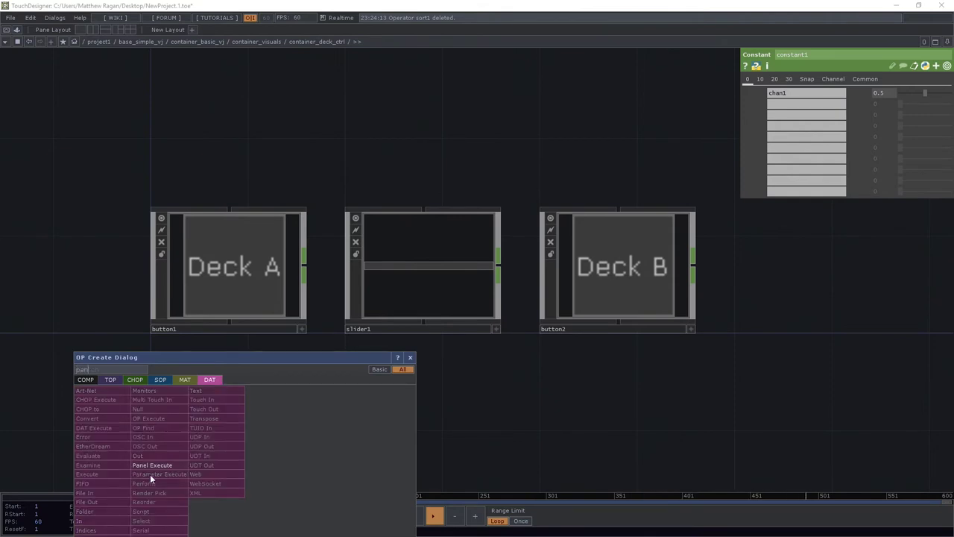
left_click(149, 474)
left_click(231, 360)
scroll(230, 422, "up", 3)
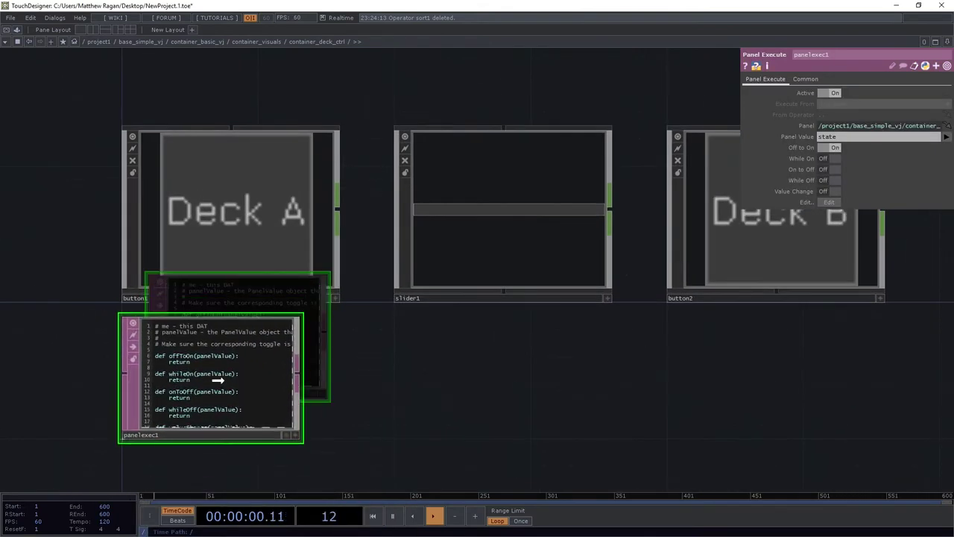
Step: Set the Button Type of both button1 and button2 to Momentary
left_click(235, 246)
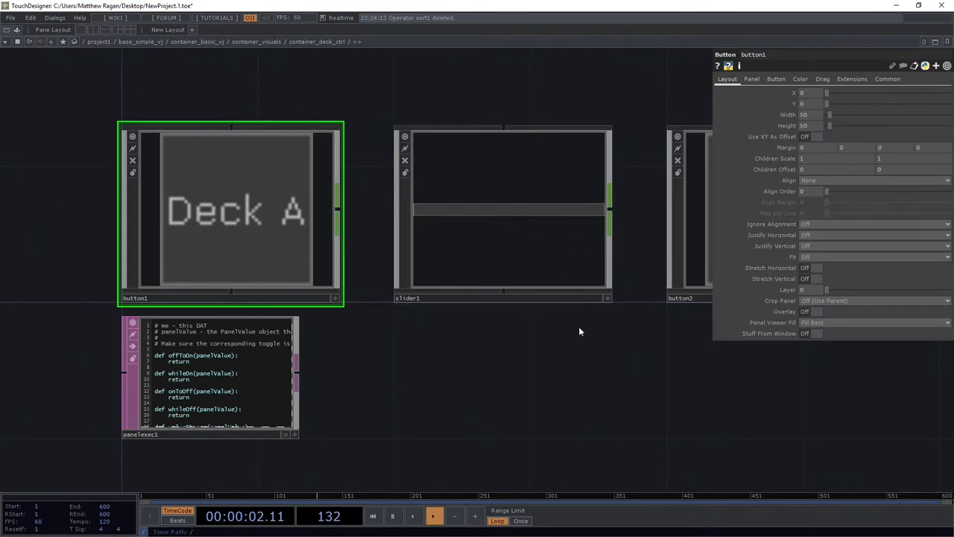
left_click_drag(579, 332, 482, 358)
left_click(657, 266, "shift")
left_click(777, 79)
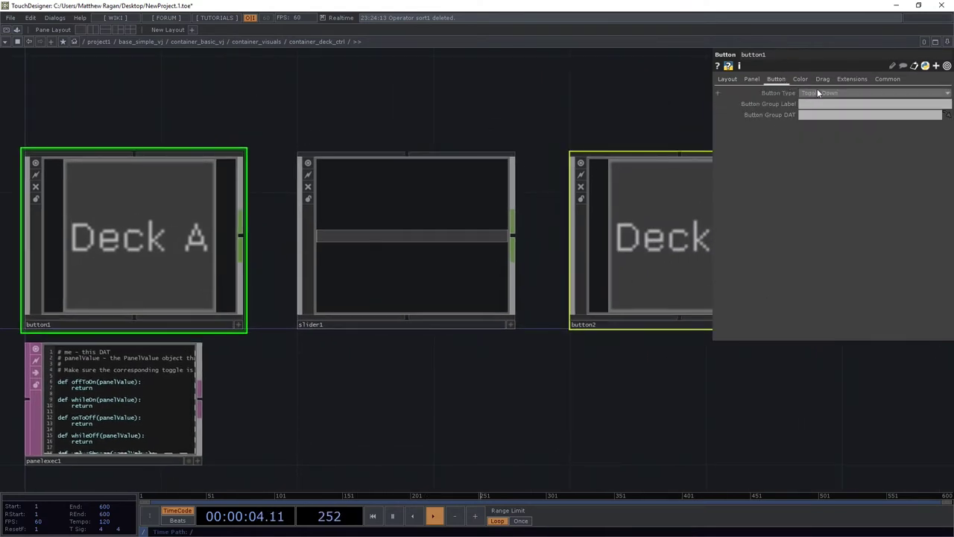
left_click(825, 94)
left_click(490, 403)
Step: Assign button1 as the panel that panelexec1 watches
left_click_drag(404, 401, 638, 354)
left_click_drag(369, 220, 354, 341)
scroll(349, 375, "up", 3)
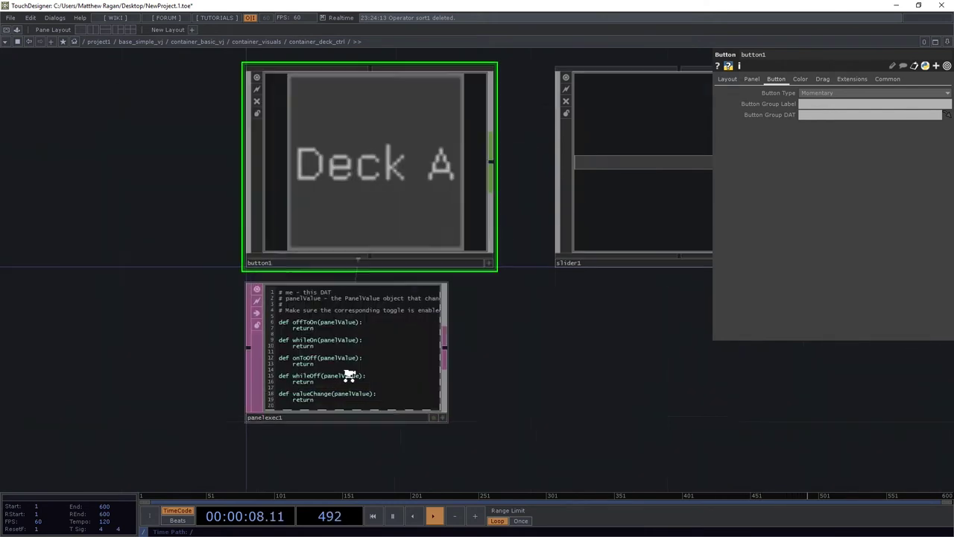
Step: Begin the offToOn function of panelexec1 with the reference op( 'constant1' ).par.value0, set off by blank lines
left_click(282, 379)
key("a")
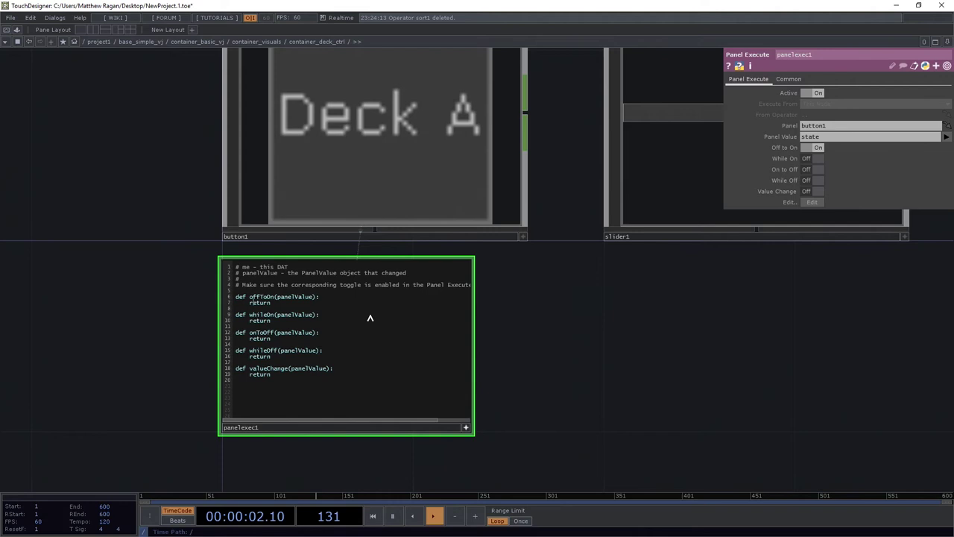
key("Return")
key("Return")
key("Return")
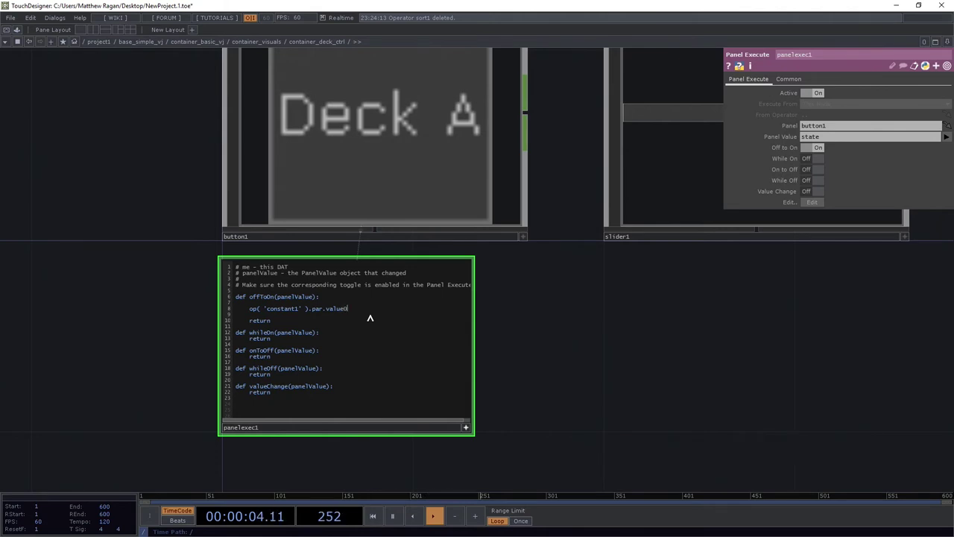
Step: Examine the Python names of the parameters behind constant1's chan1 entry
left_click_drag(539, 279, 524, 358)
scroll(499, 330, "down", 5)
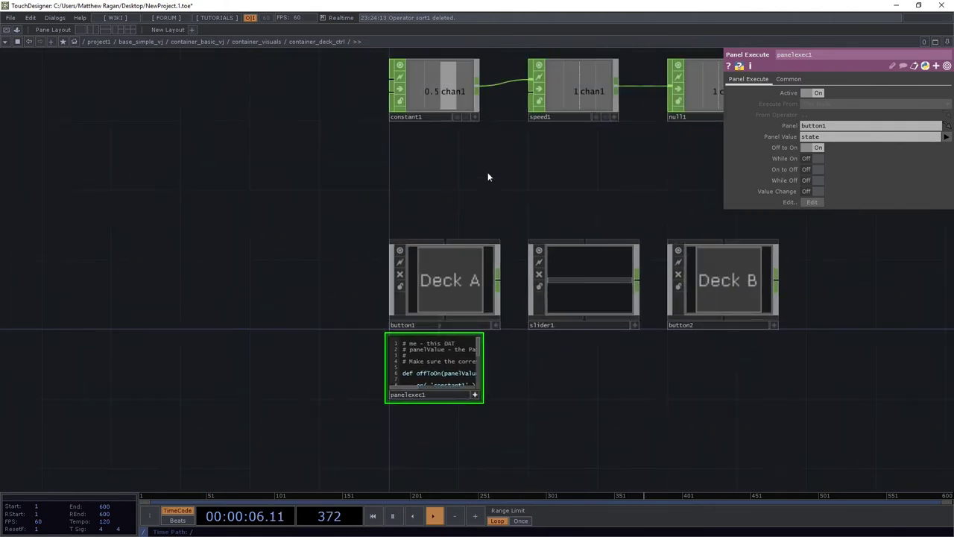
left_click_drag(487, 177, 488, 290)
scroll(424, 208, "up", 1)
scroll(424, 206, "up", 2)
left_click(425, 199)
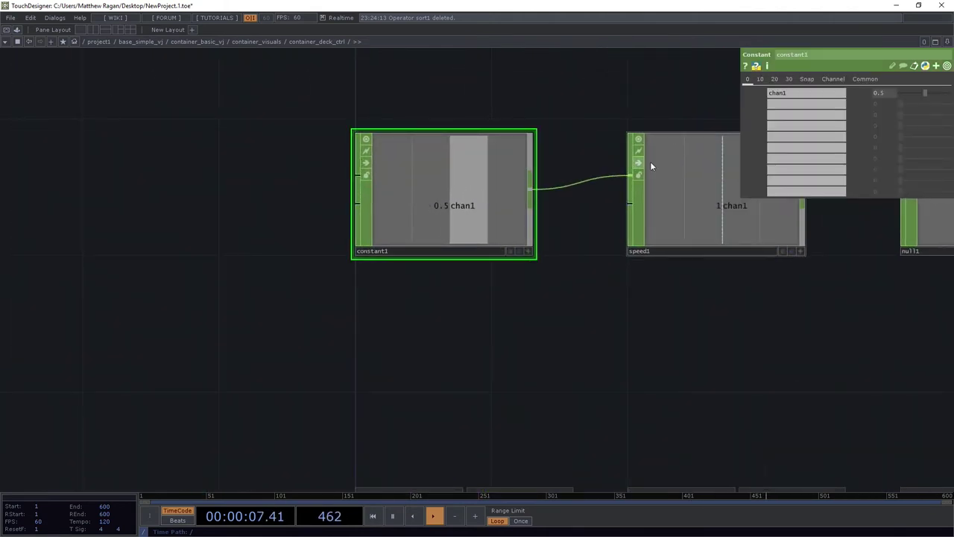
left_click(760, 96)
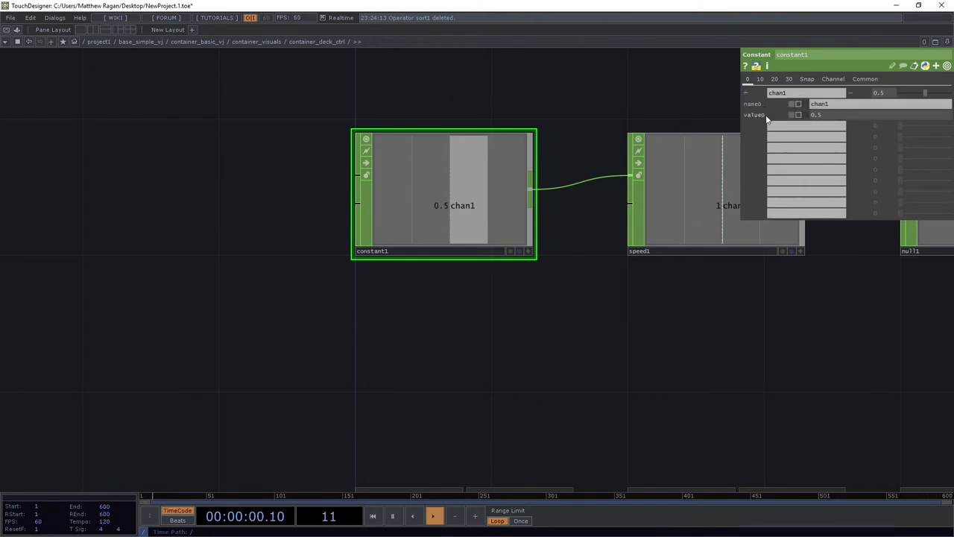
Step: Complete the offToOn line in panelexec1 so that it assigns -0.5 to constant1's value0
left_click_drag(531, 276, 441, 109)
scroll(441, 179, "down", 3)
left_click_drag(466, 406, 445, 304)
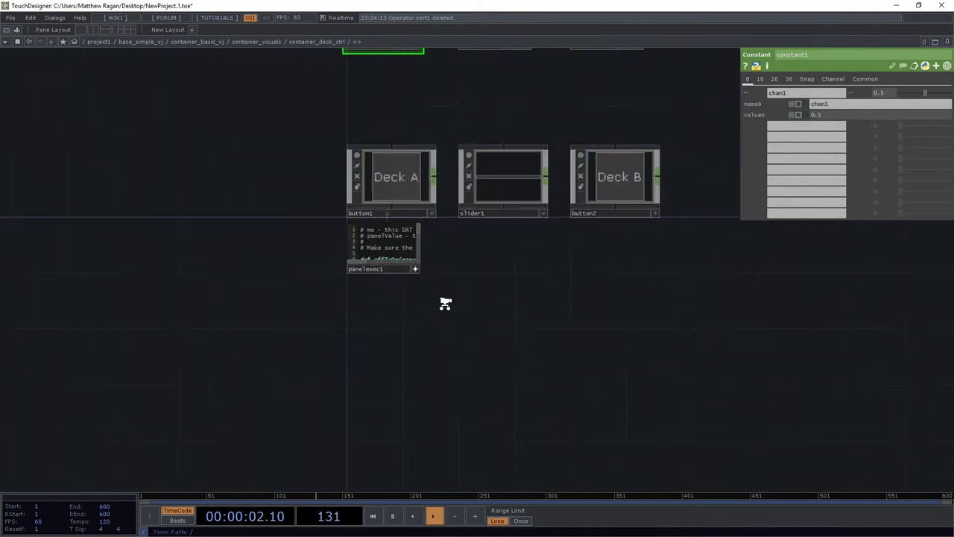
scroll(410, 257, "up", 3)
left_click_drag(389, 271, 405, 299)
left_click_drag(367, 258, 414, 284)
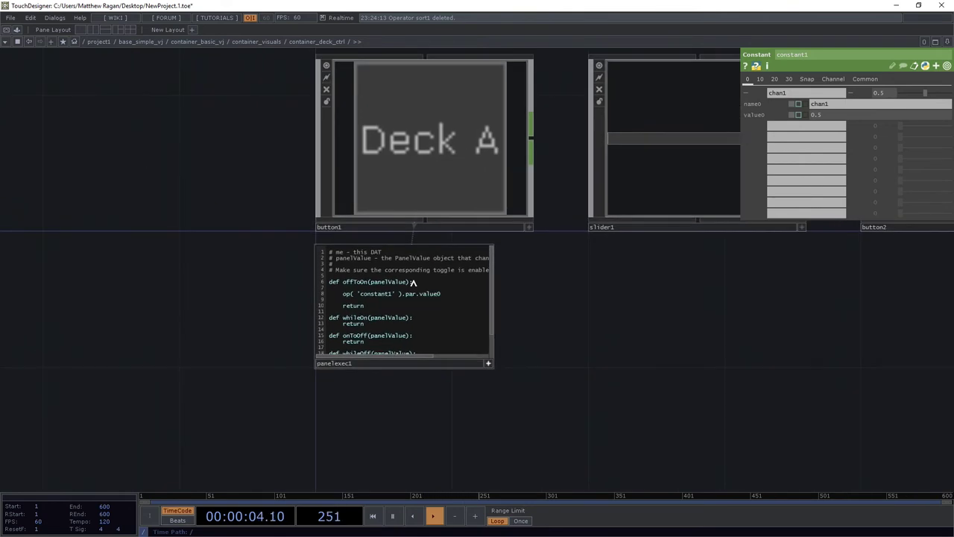
left_click_drag(569, 286, 615, 294)
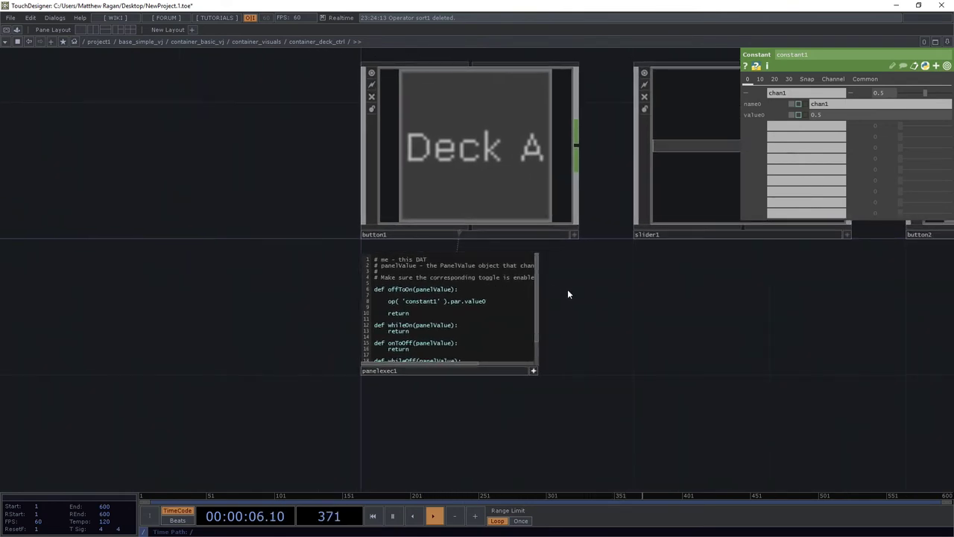
left_click_drag(568, 293, 594, 296)
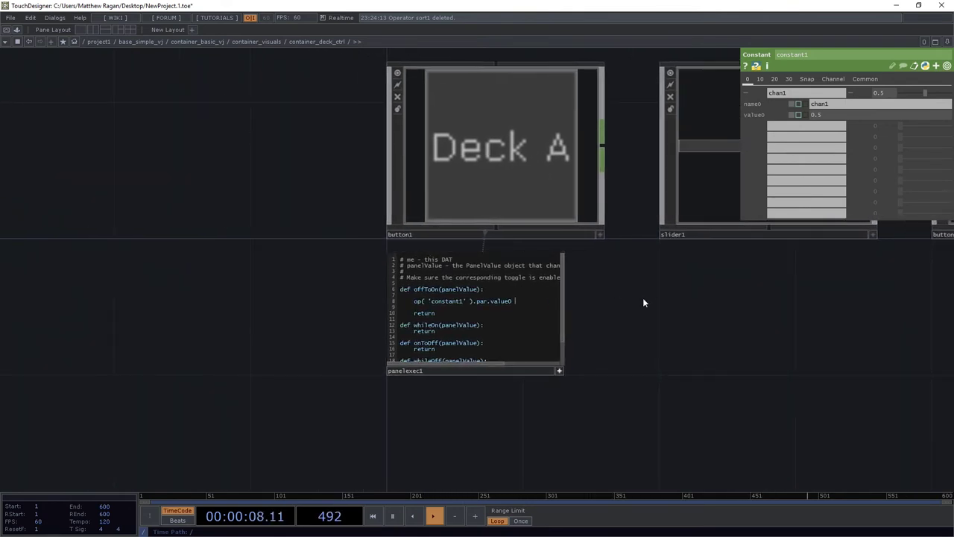
type("= 0.")
key("BackSpace")
type("-0.5")
key("Return")
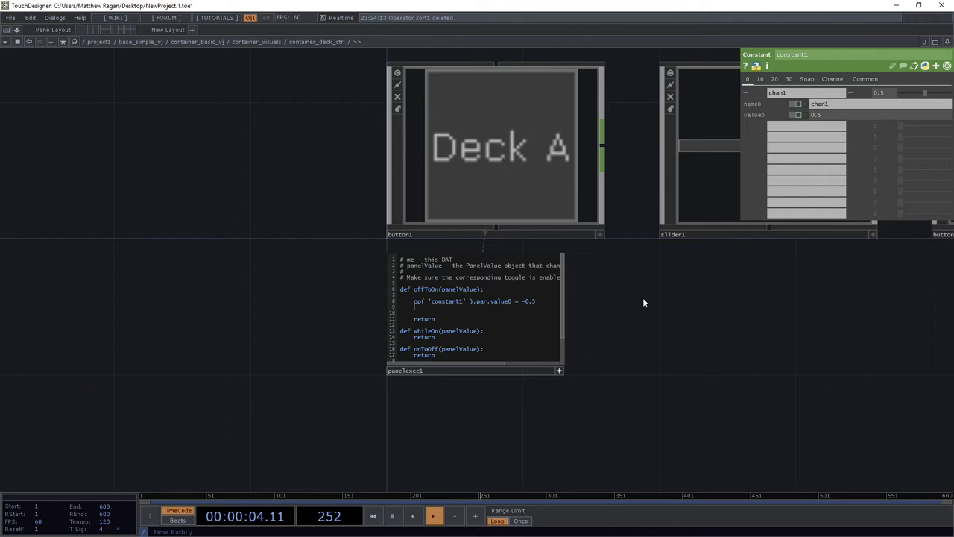
left_click(644, 355)
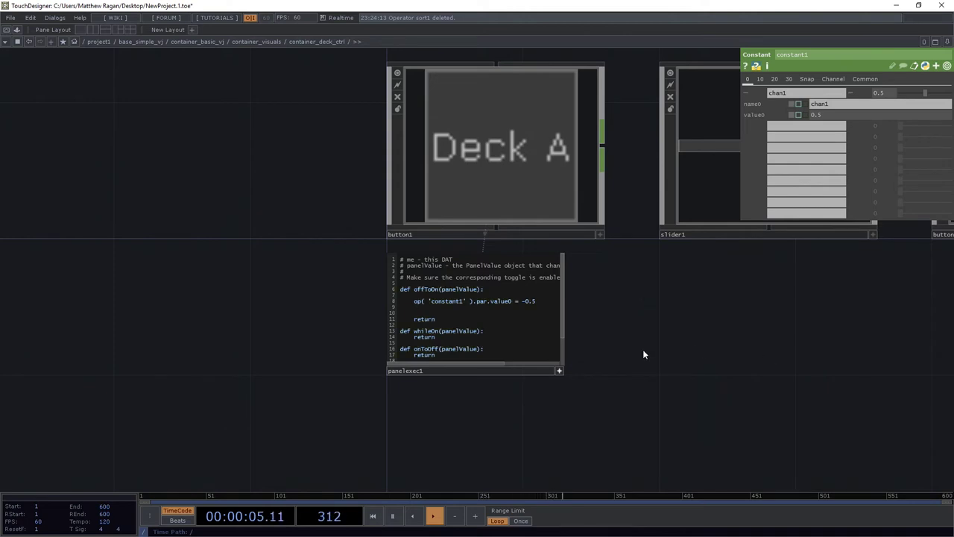
Step: Duplicate panelexec1 and place the copy below the Deck B button
left_click(558, 367)
key("ctrl+c")
key("ctrl+v")
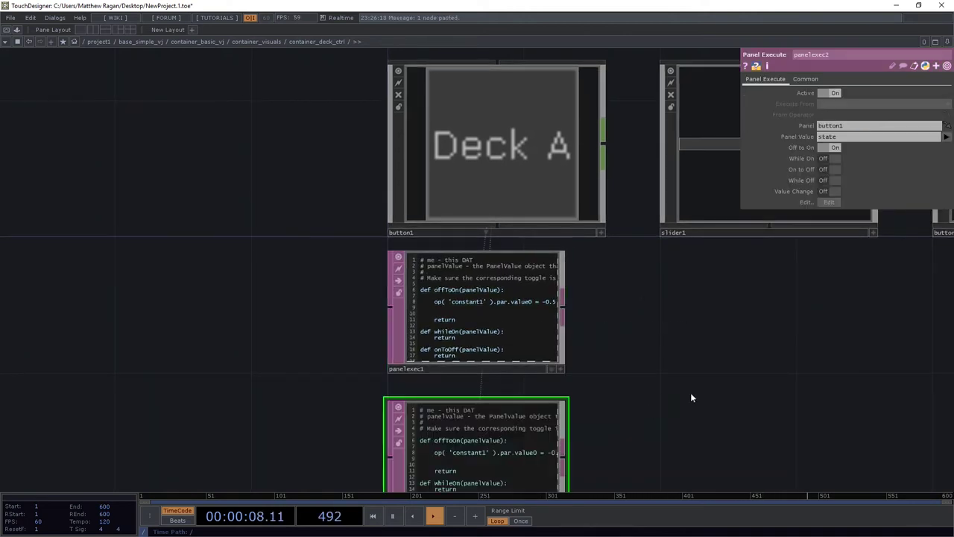
left_click_drag(690, 389, 627, 296)
scroll(627, 296, "down", 3)
left_click_drag(508, 334, 778, 285)
left_click_drag(646, 286, 528, 314)
Step: Assign button2 as the panel of panelexec2 and make its offToOn line set constant1's value0 to 0.5
scroll(536, 335, "up", 6)
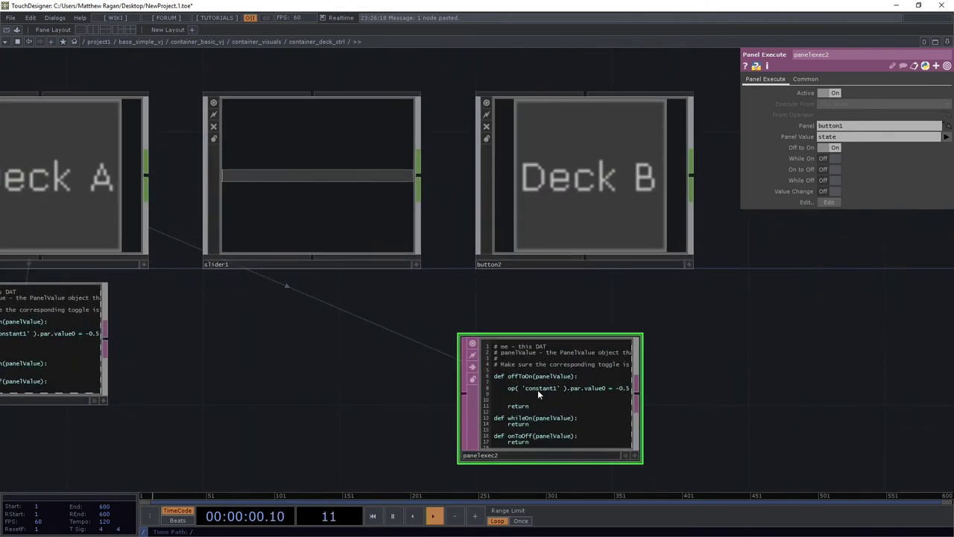
left_click_drag(519, 142, 519, 281)
key("a")
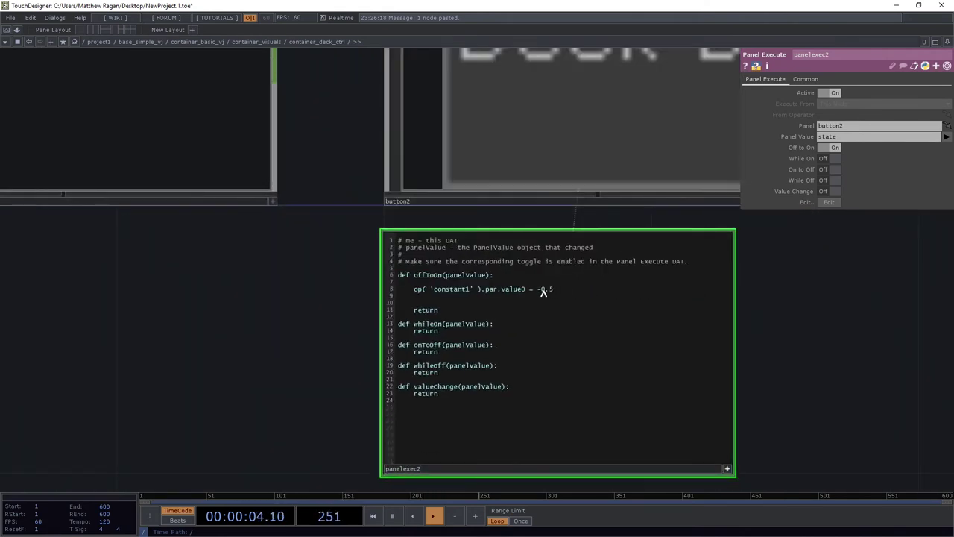
key("BackSpace")
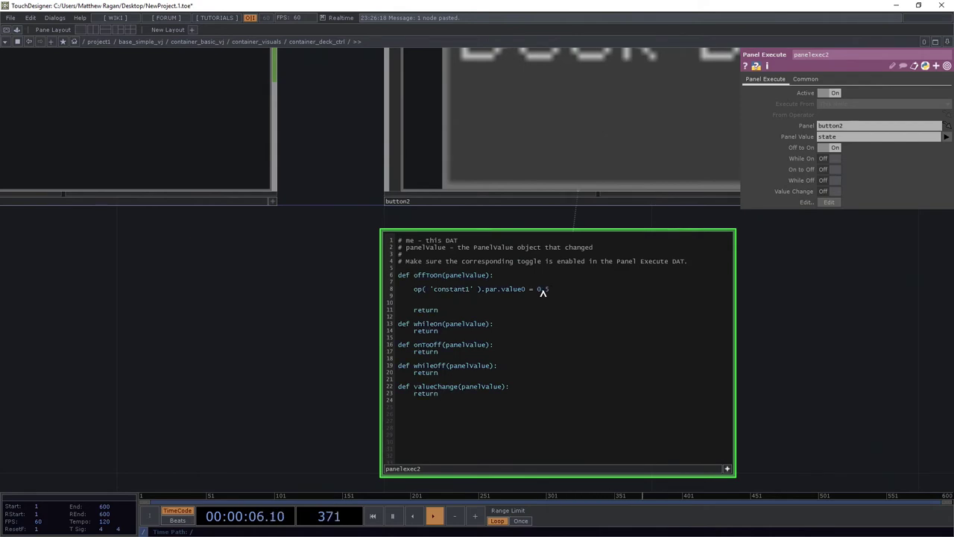
Step: Make the viewers of button1, slider1 and button2 active together
left_click_drag(779, 301, 688, 336)
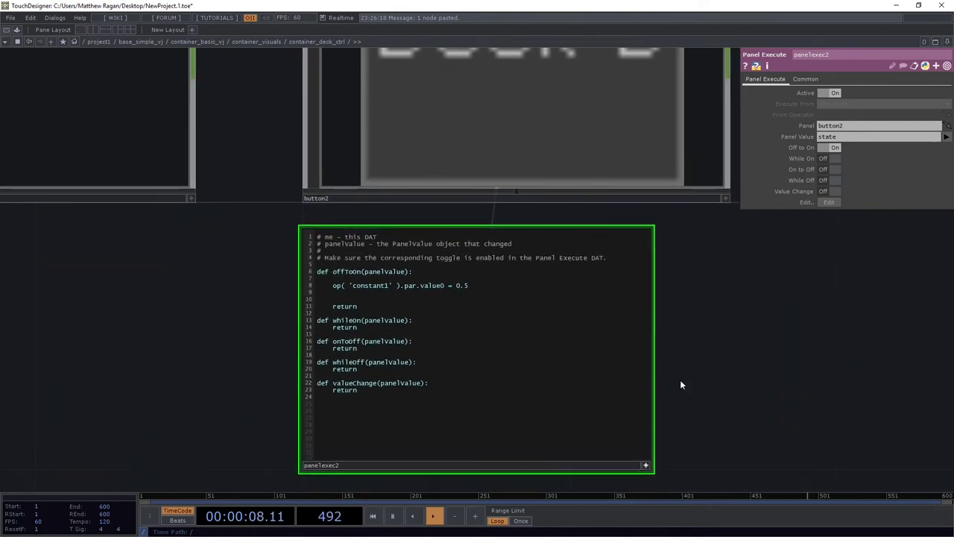
scroll(733, 343, "down", 5)
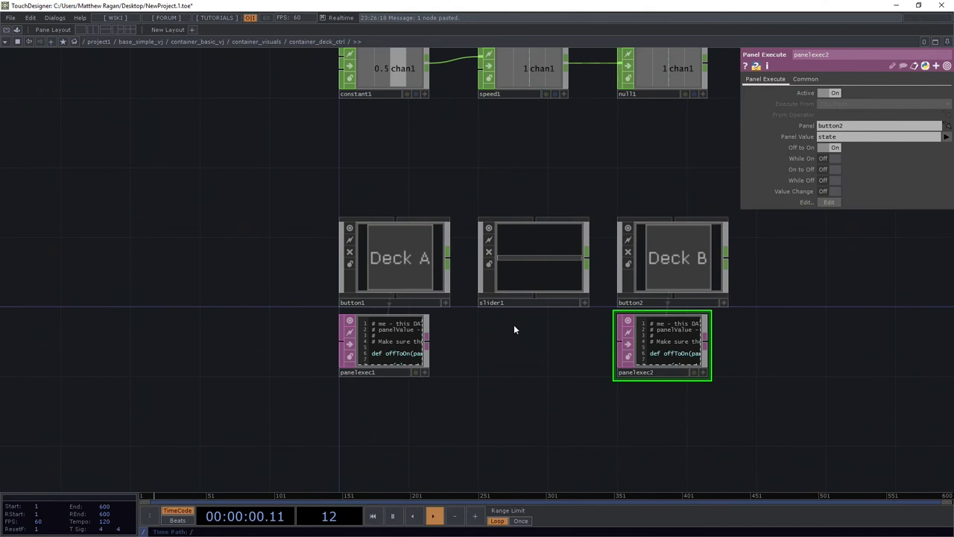
left_click_drag(404, 198, 681, 268)
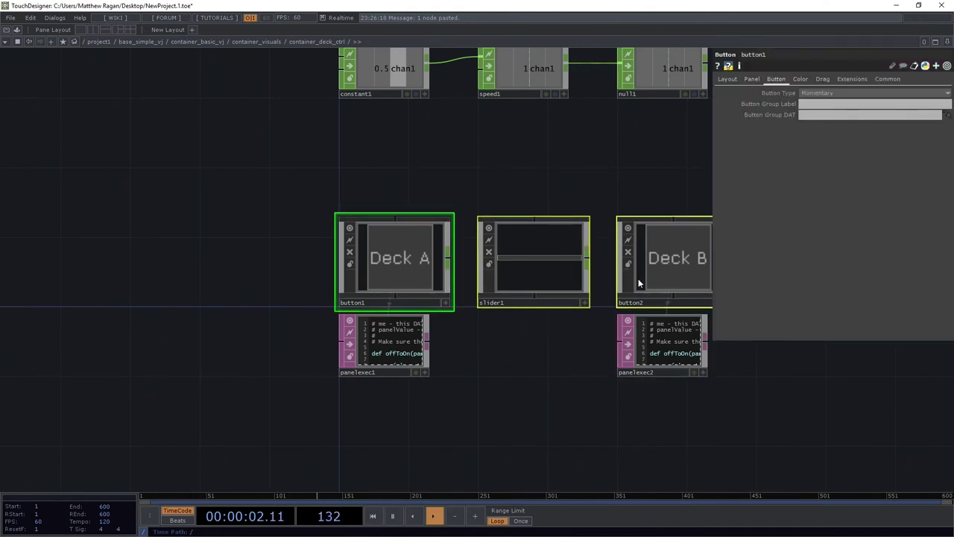
key("a")
left_click_drag(605, 151, 532, 186)
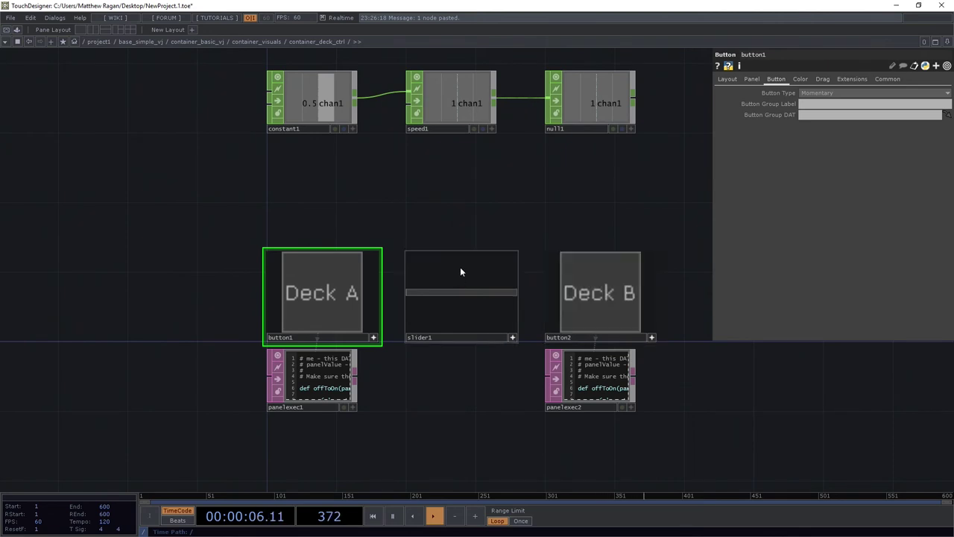
Step: Test the fade by triggering Deck A, Deck B and Deck A again while watching the CHOP chain
left_click(316, 282)
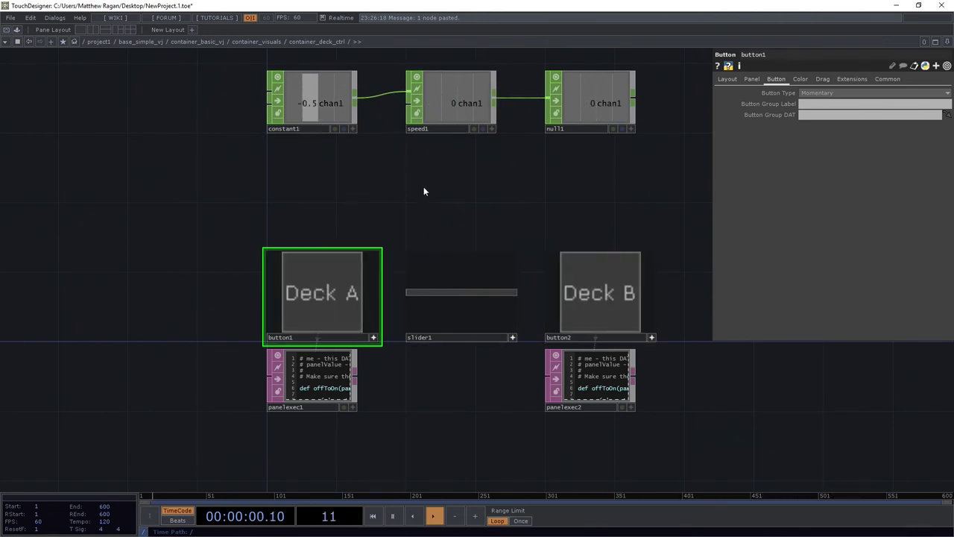
left_click(601, 310)
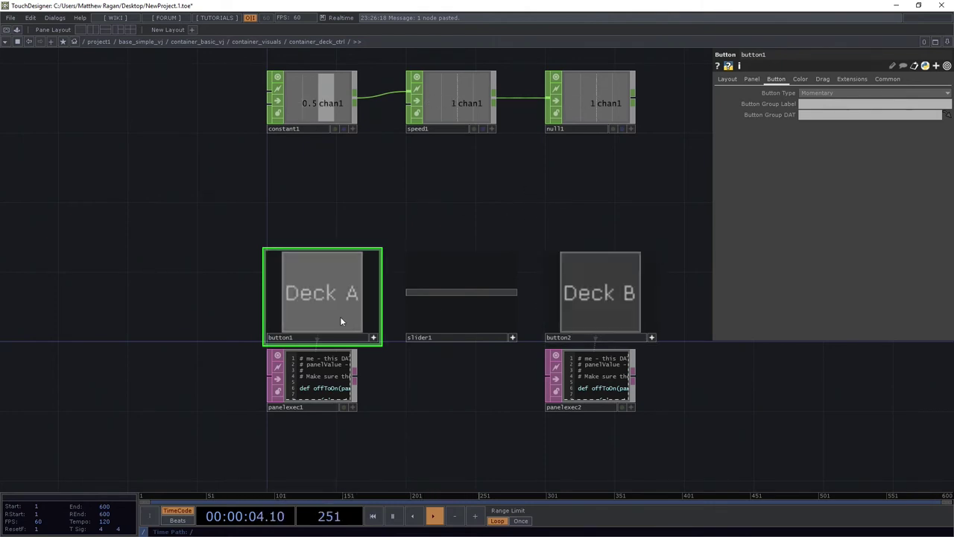
left_click(313, 290)
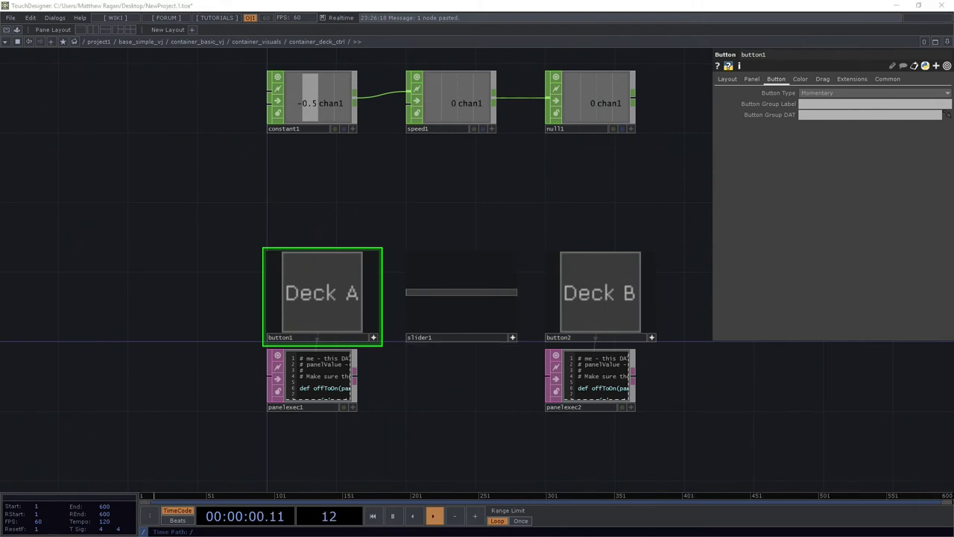
Step: Create a CHOP Execute DAT from null1's output and align it in the row beside null1
scroll(383, 343, "up", 5)
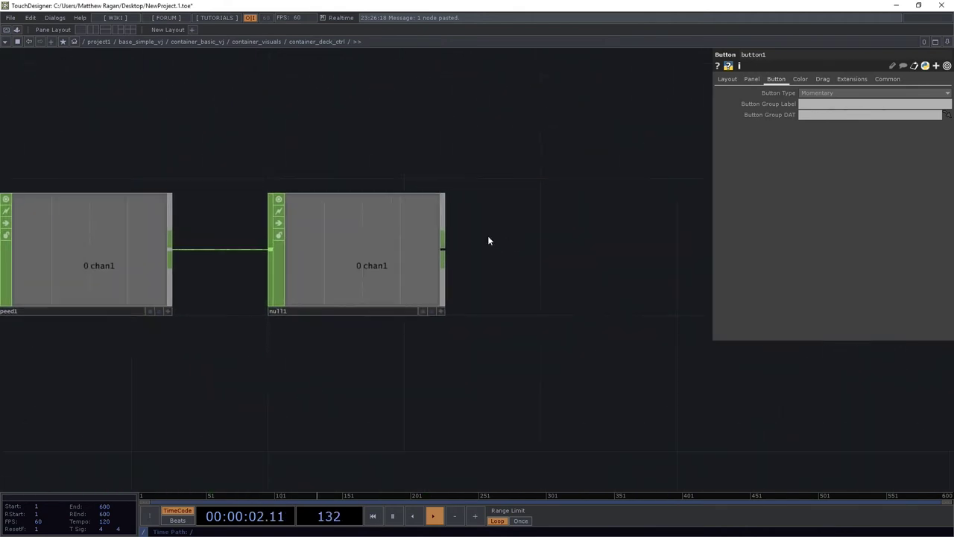
right_click(442, 249)
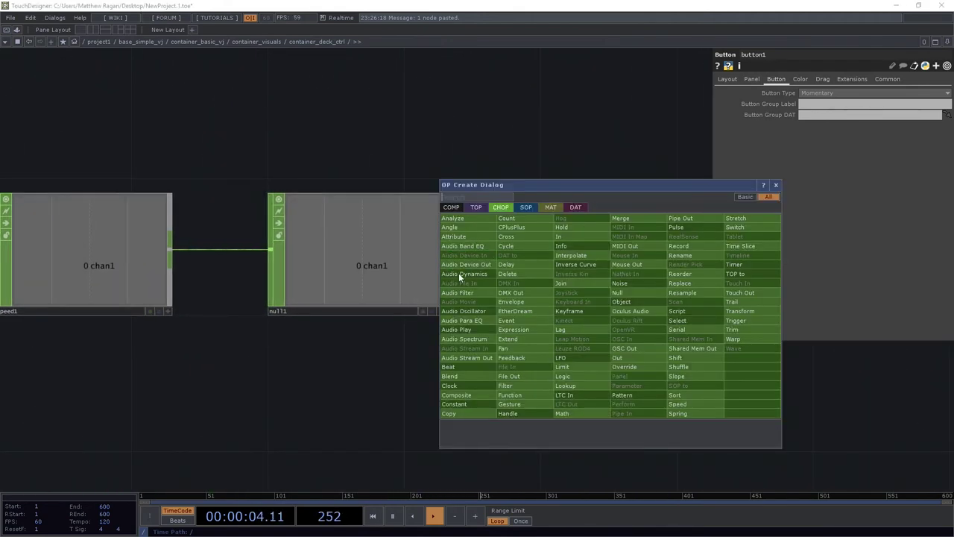
left_click(573, 208)
left_click(473, 220)
left_click(588, 242)
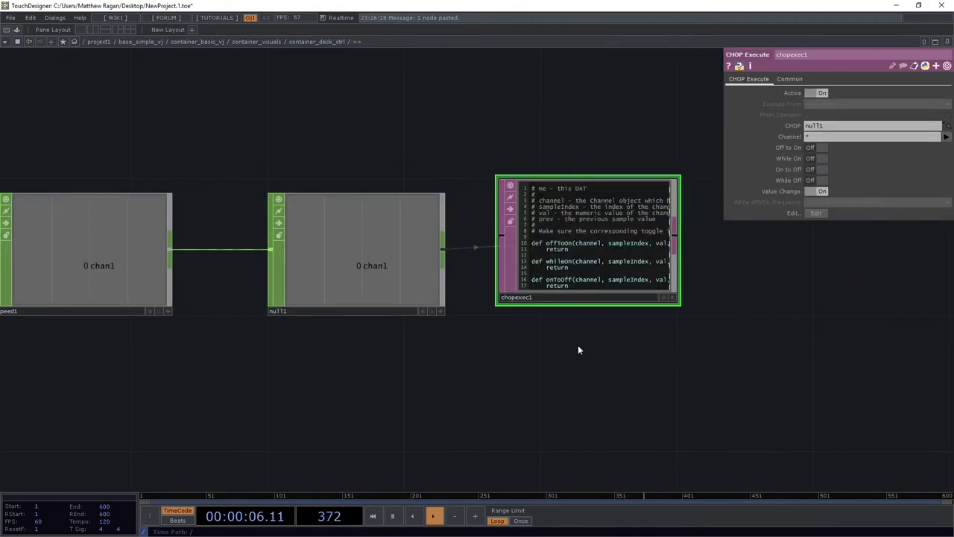
left_click_drag(594, 255, 607, 278)
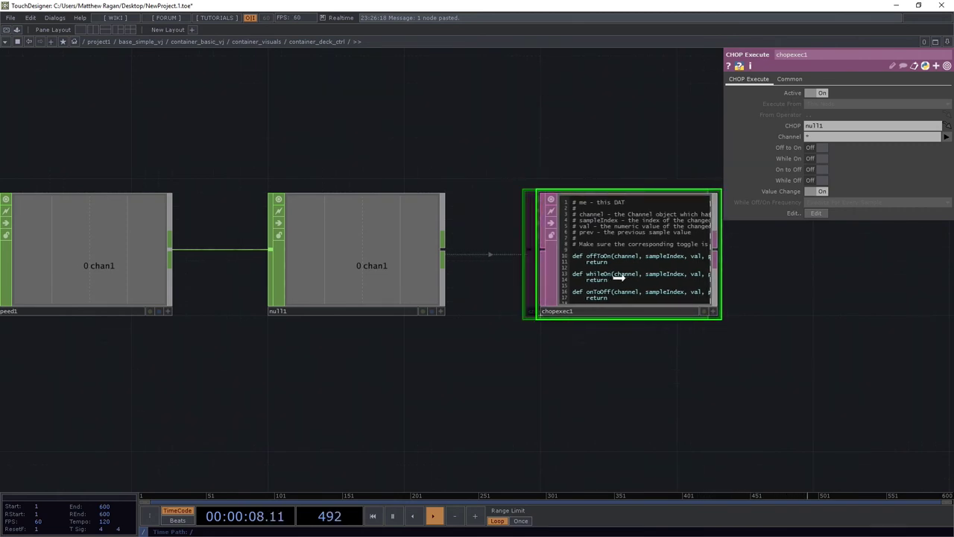
Step: Add op( 'slider1' ).panel.u = val to the valueChange function of chopexec1, above its return
key("h")
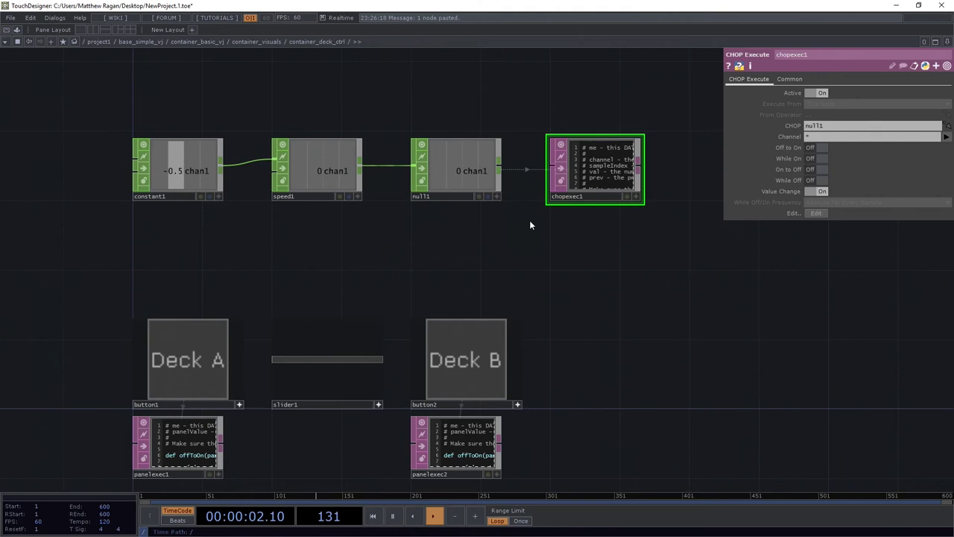
left_click_drag(530, 225, 463, 254)
scroll(522, 221, "up", 5)
left_click_drag(504, 316, 480, 370)
key("a")
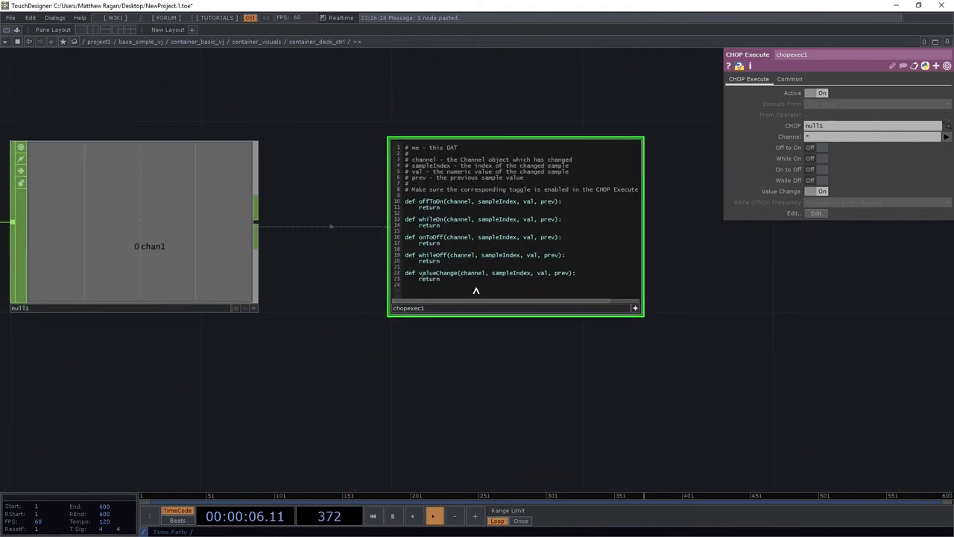
key("Return")
key("Return")
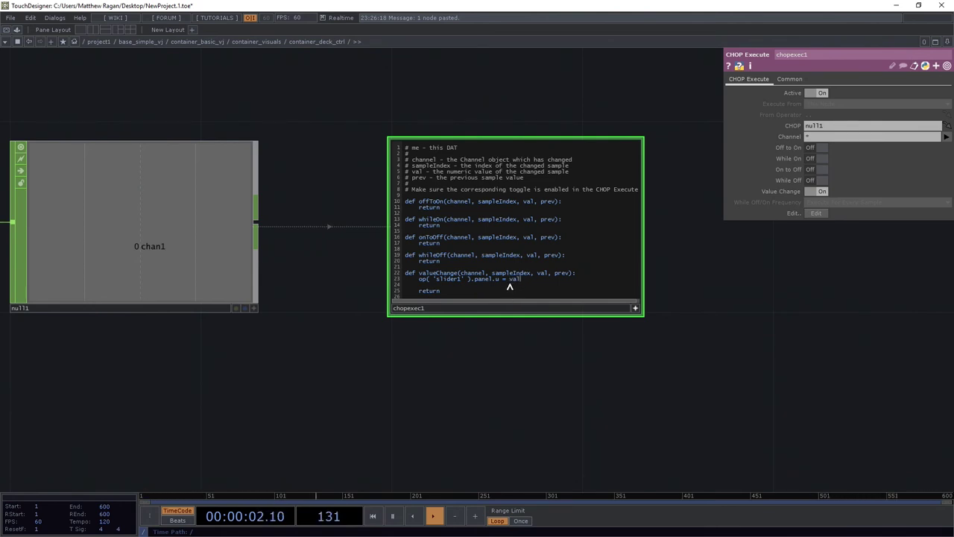
Step: Open the Textport and arrange it so that it and chopexec1's script are both in view
left_click_drag(505, 356, 515, 393)
scroll(500, 346, "up", 3)
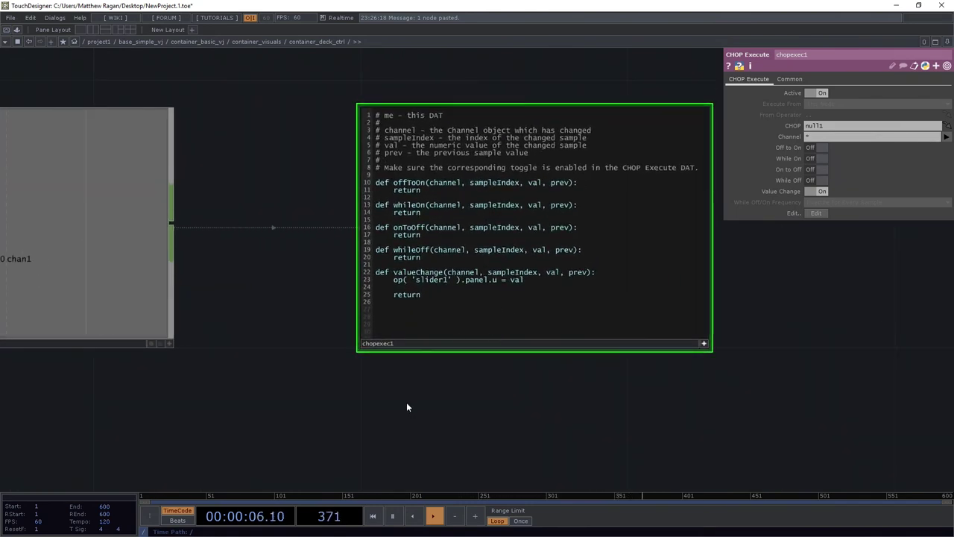
key("alt+t")
left_click_drag(552, 361, 141, 88)
left_click_drag(322, 389, 491, 480)
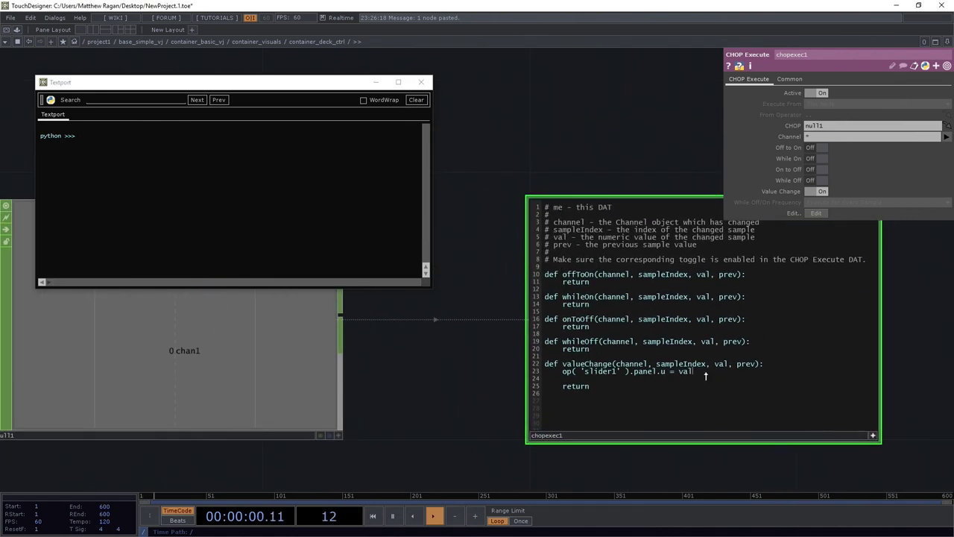
Step: Comment out the op( 'slider1' ).panel.u = val line in chopexec1's valueChange function and add print( val ) below it
left_click_drag(706, 374, 545, 373)
left_click(563, 372)
type("#")
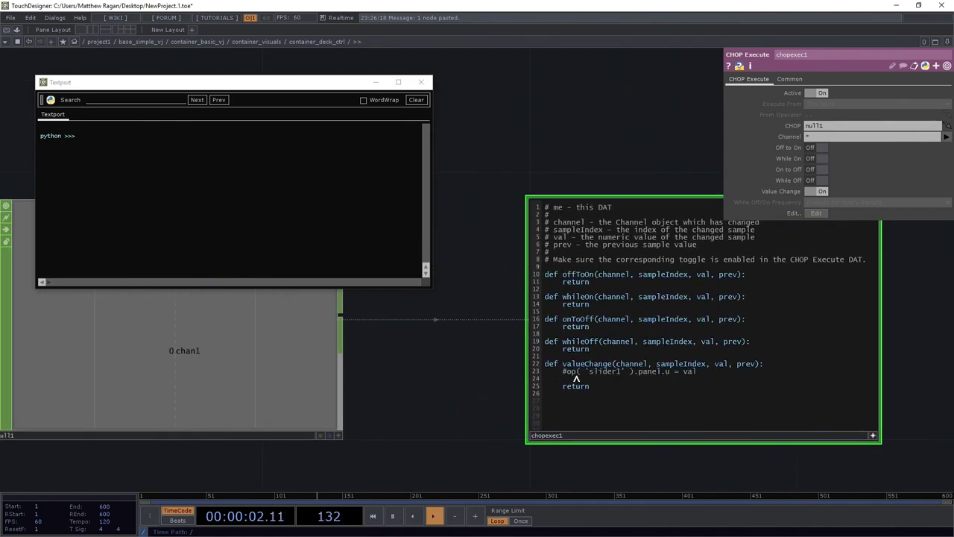
key("End")
key("Return")
key("Return")
type("print( val")
Step: Trigger Deck B and Deck A, check the values printed in the Textport, and return to chopexec1's valueChange code
scroll(452, 358, "down", 5)
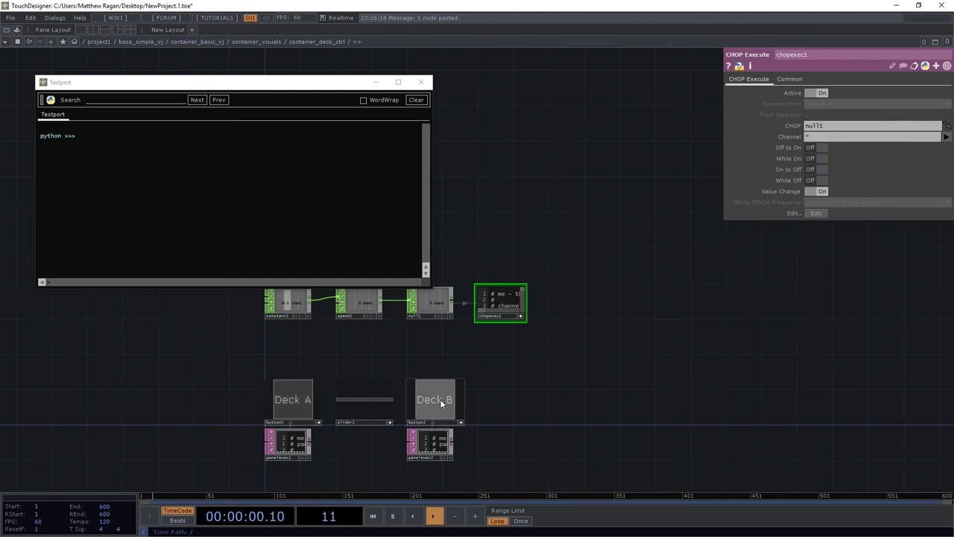
left_click(446, 401)
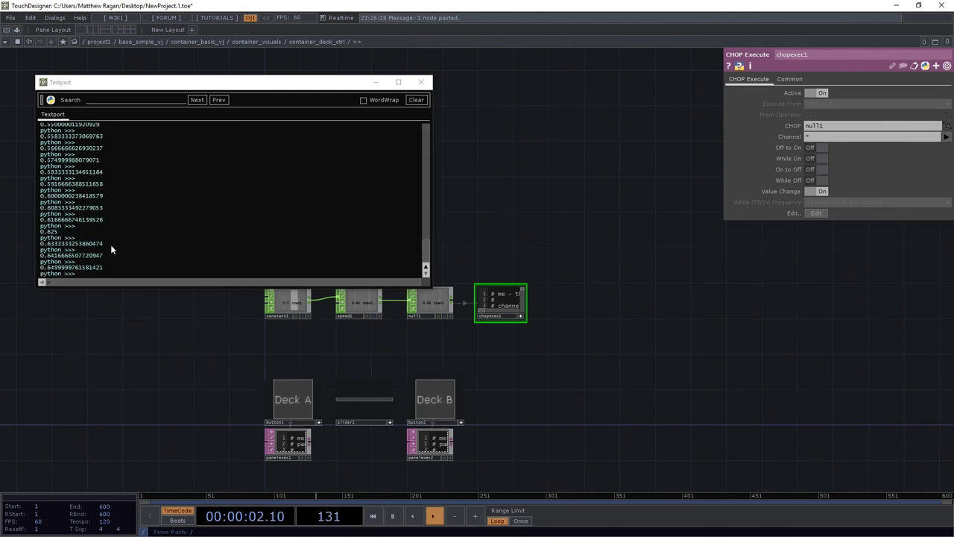
left_click(293, 400)
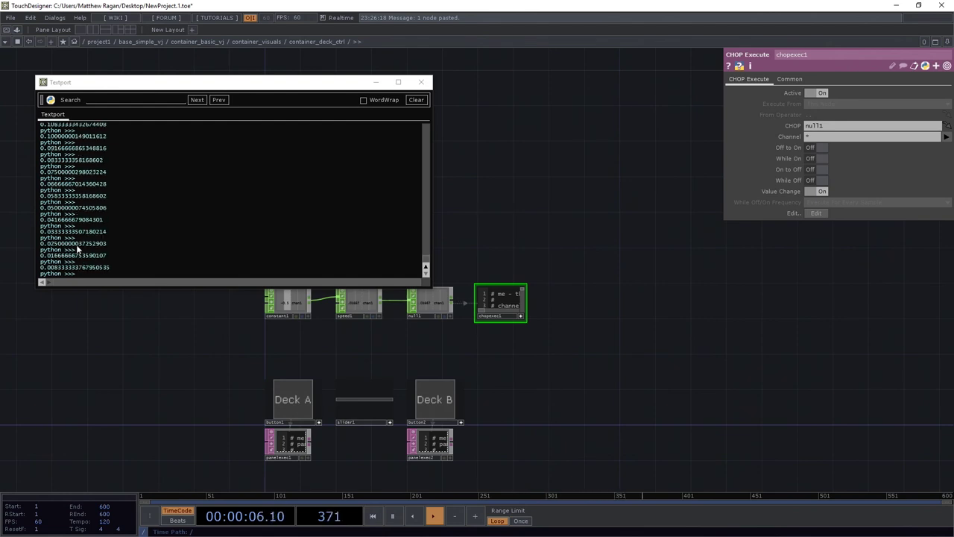
scroll(424, 302, "up", 5)
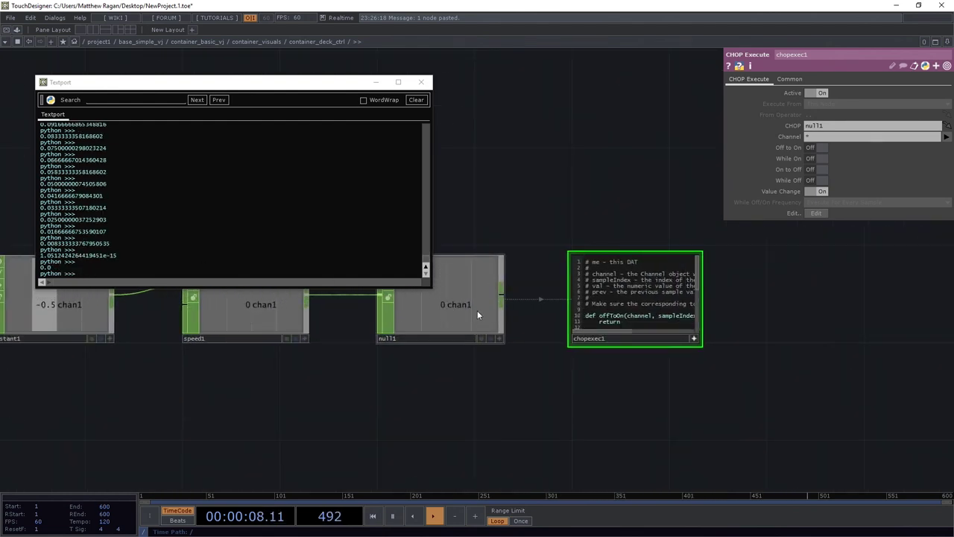
left_click_drag(565, 382, 433, 394)
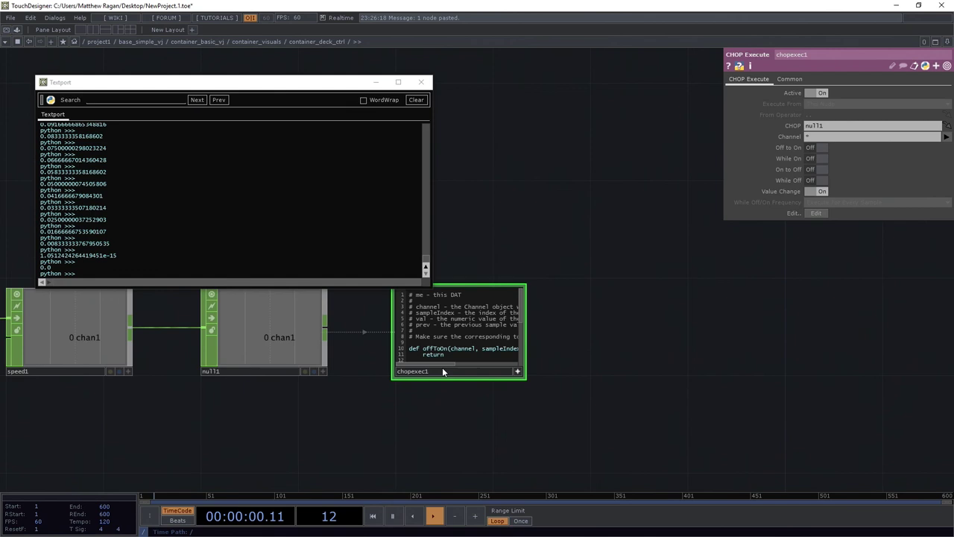
scroll(417, 421, "up", 5)
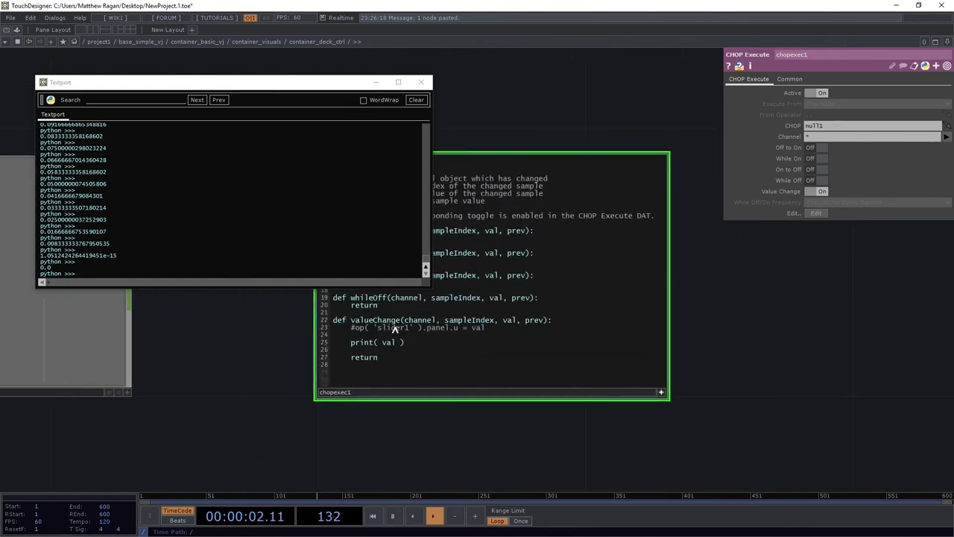
Step: Move slider1's handle back and forth by hand to examine how the slider responds
scroll(448, 331, "down", 5)
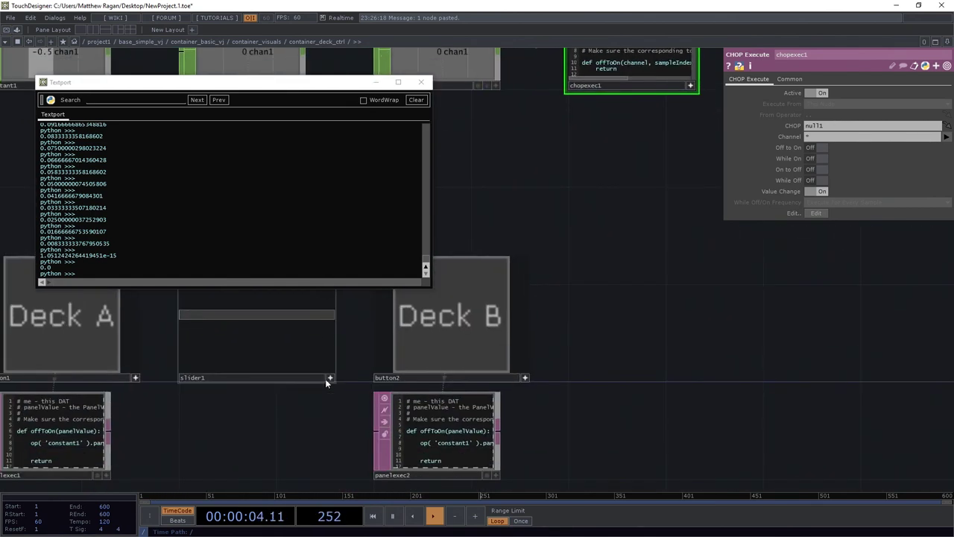
scroll(354, 390, "up", 2)
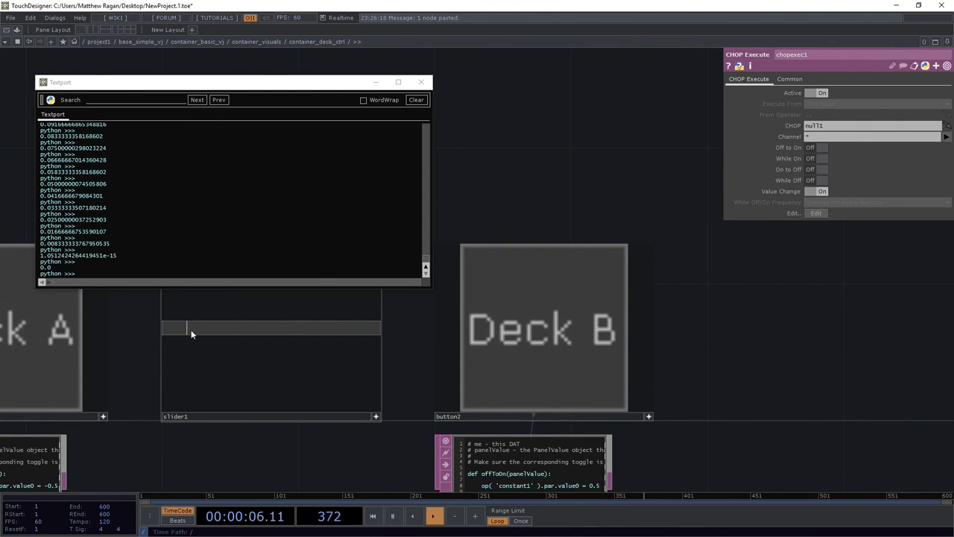
left_click_drag(213, 331, 361, 333)
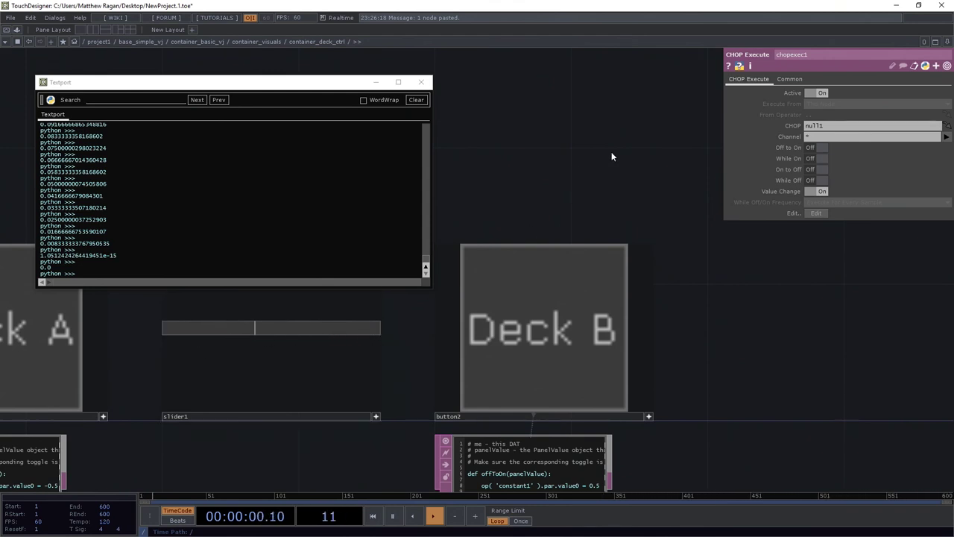
Step: Delete the print( val ) line from chopexec1's valueChange function and uncomment the op( 'slider1' ).panel.u = val line
left_click_drag(662, 75, 446, 421)
middle_click_drag(538, 396, 539, 368)
left_click_drag(538, 368, 527, 411)
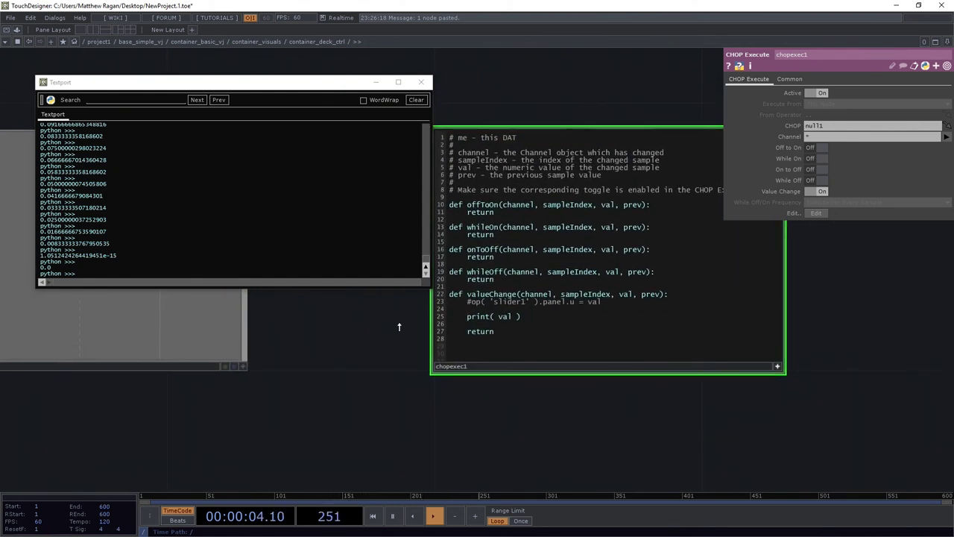
left_click_drag(531, 318, 437, 323)
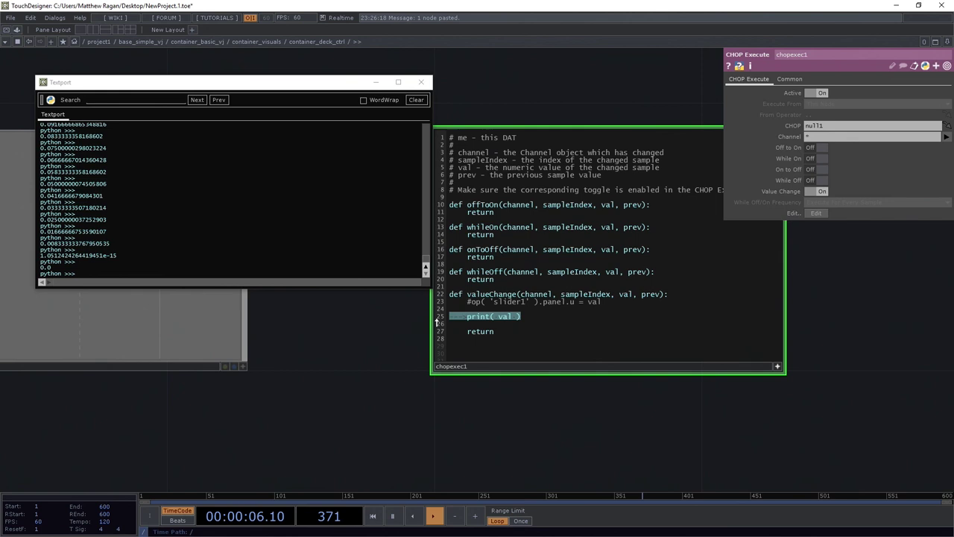
key("BackSpace")
key("BackSpace")
key("BackSpace")
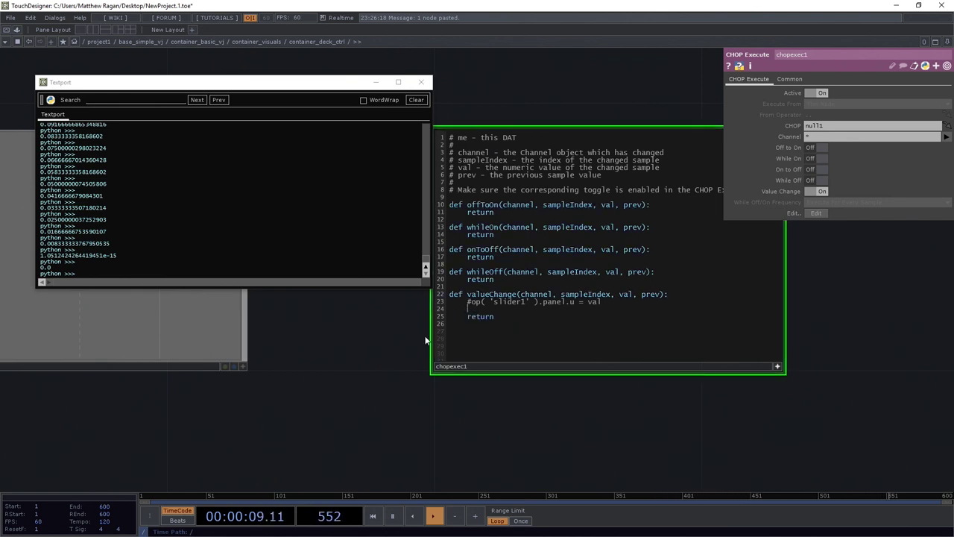
left_click(471, 302)
key("Delete")
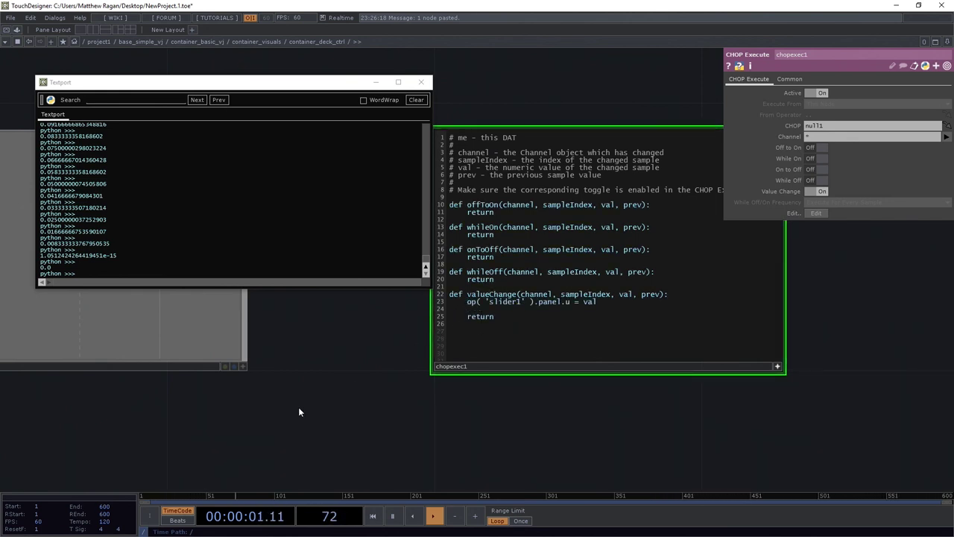
Step: Test the automated crossfade by triggering Deck B, Deck A and Deck B again while watching slider1 and null1
left_click_drag(298, 407, 340, 395)
left_click_drag(462, 383, 533, 240)
scroll(506, 308, "down", 5)
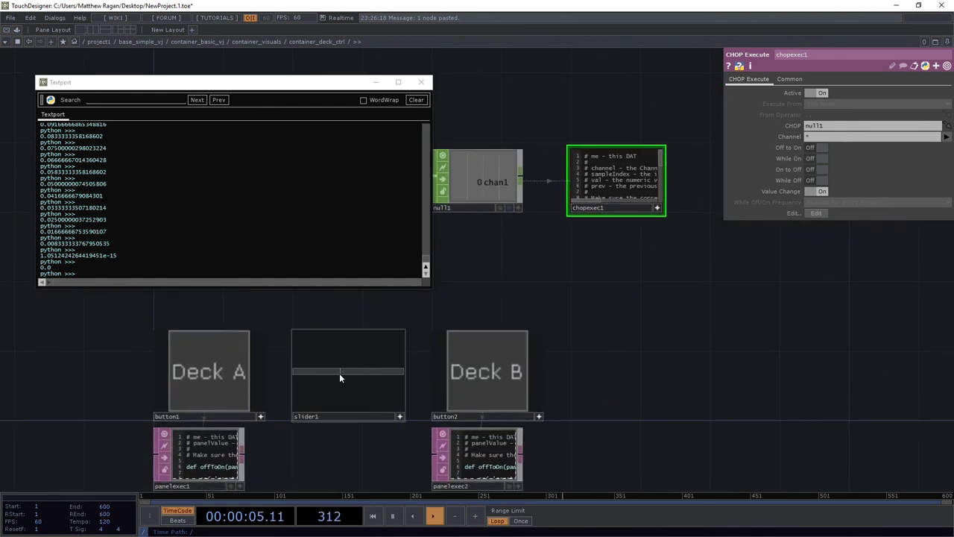
left_click(501, 363)
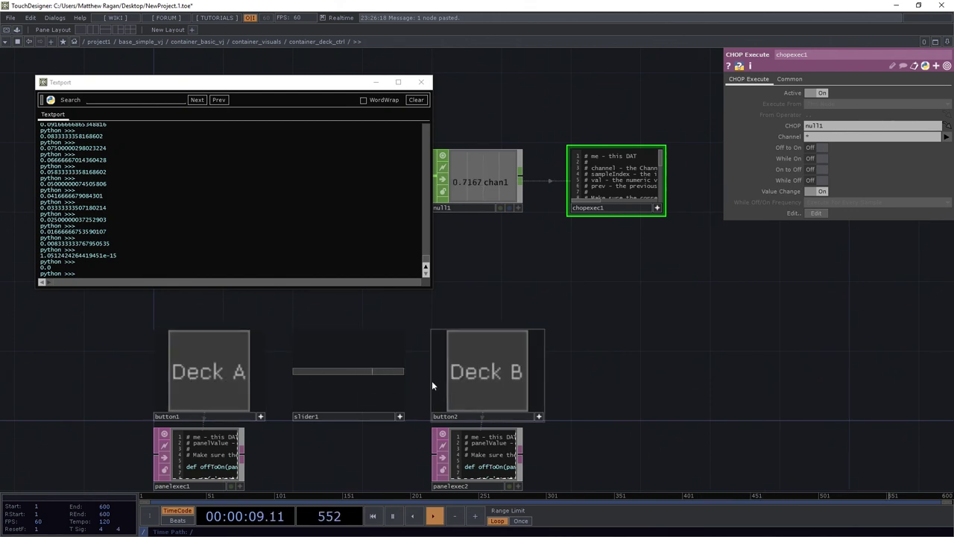
left_click(236, 384)
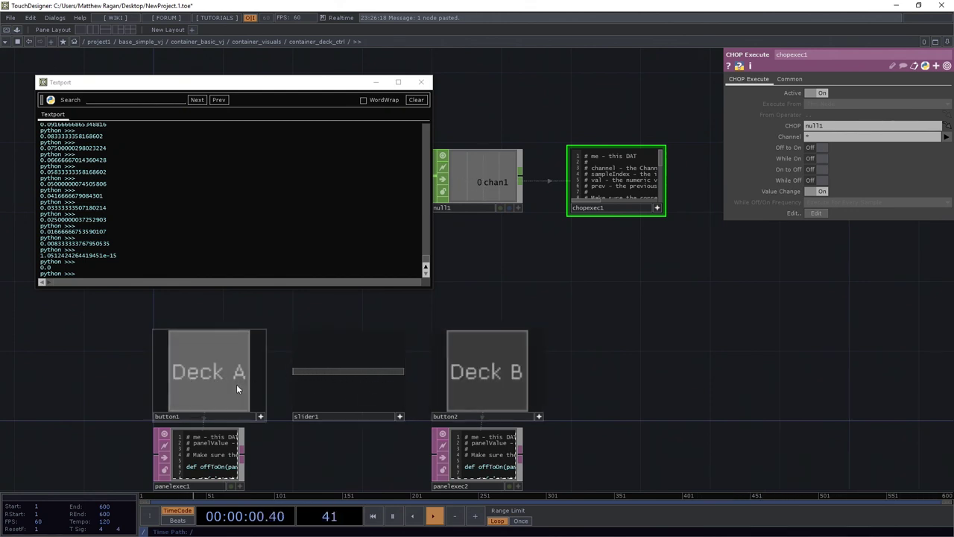
left_click(456, 370)
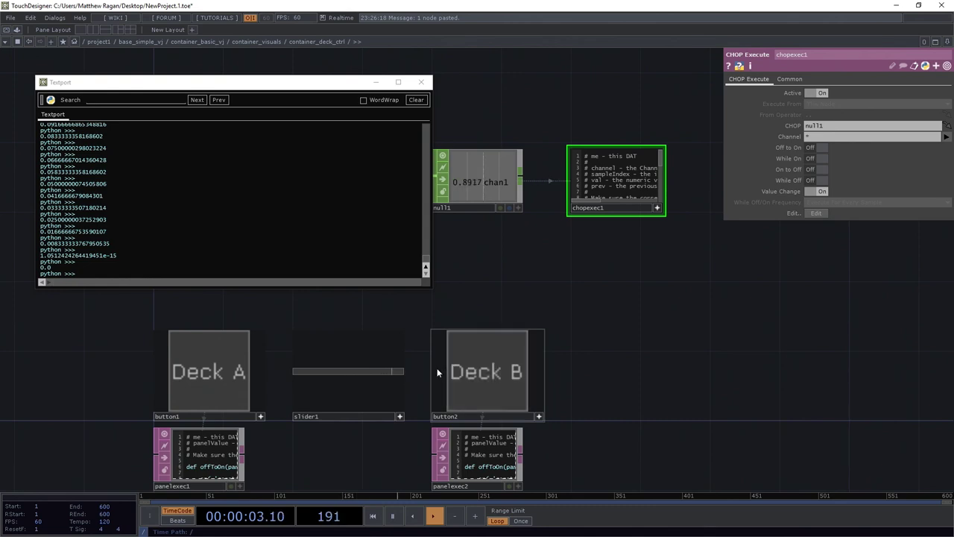
Step: Clear the Textport output and close the Textport window
left_click(417, 99)
left_click(421, 83)
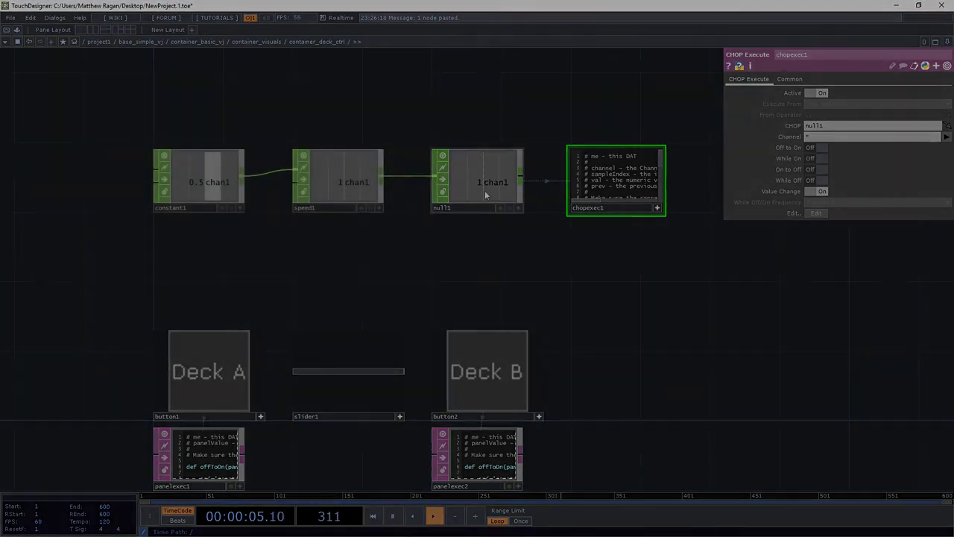